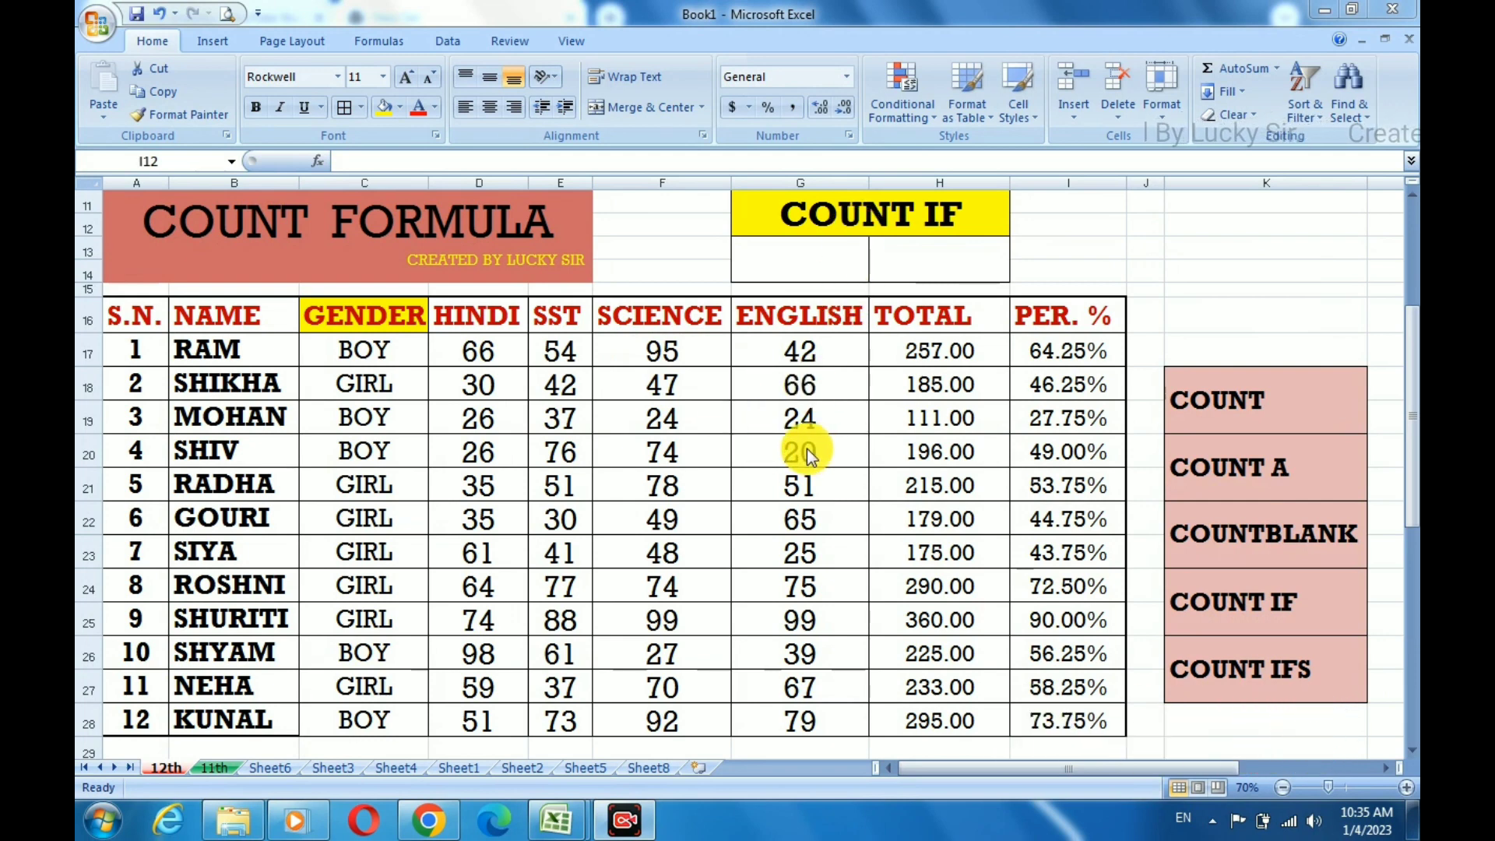
Start a COUNTIF formula in cell H13 with D17:G28 as its range.
{"action": "left_click", "coordinate": [912, 250]}
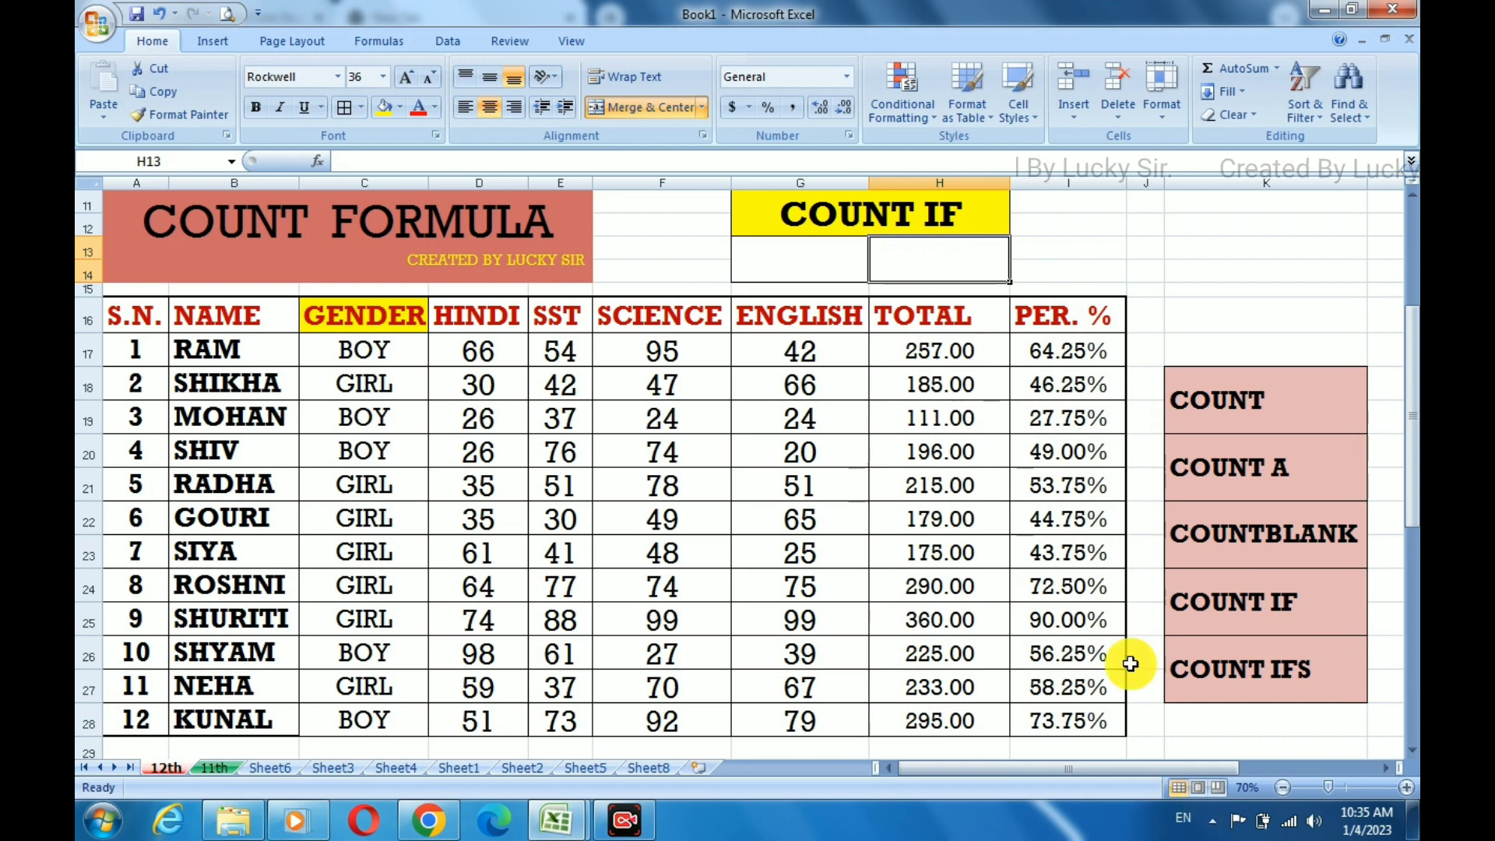
{"action": "double_click", "coordinate": [924, 259]}
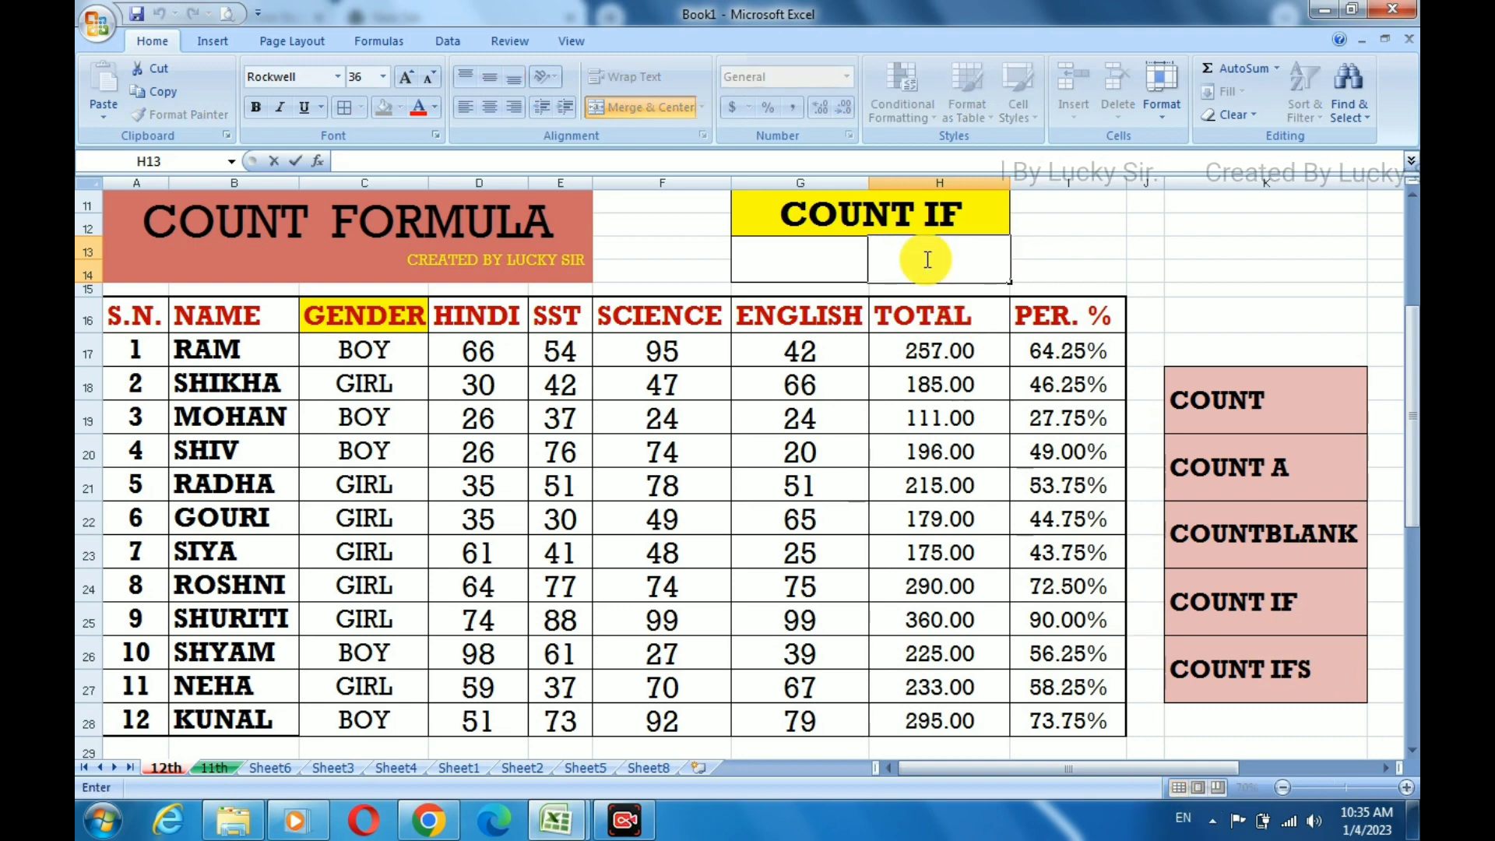
{"action": "type", "text": "=COUNT"}
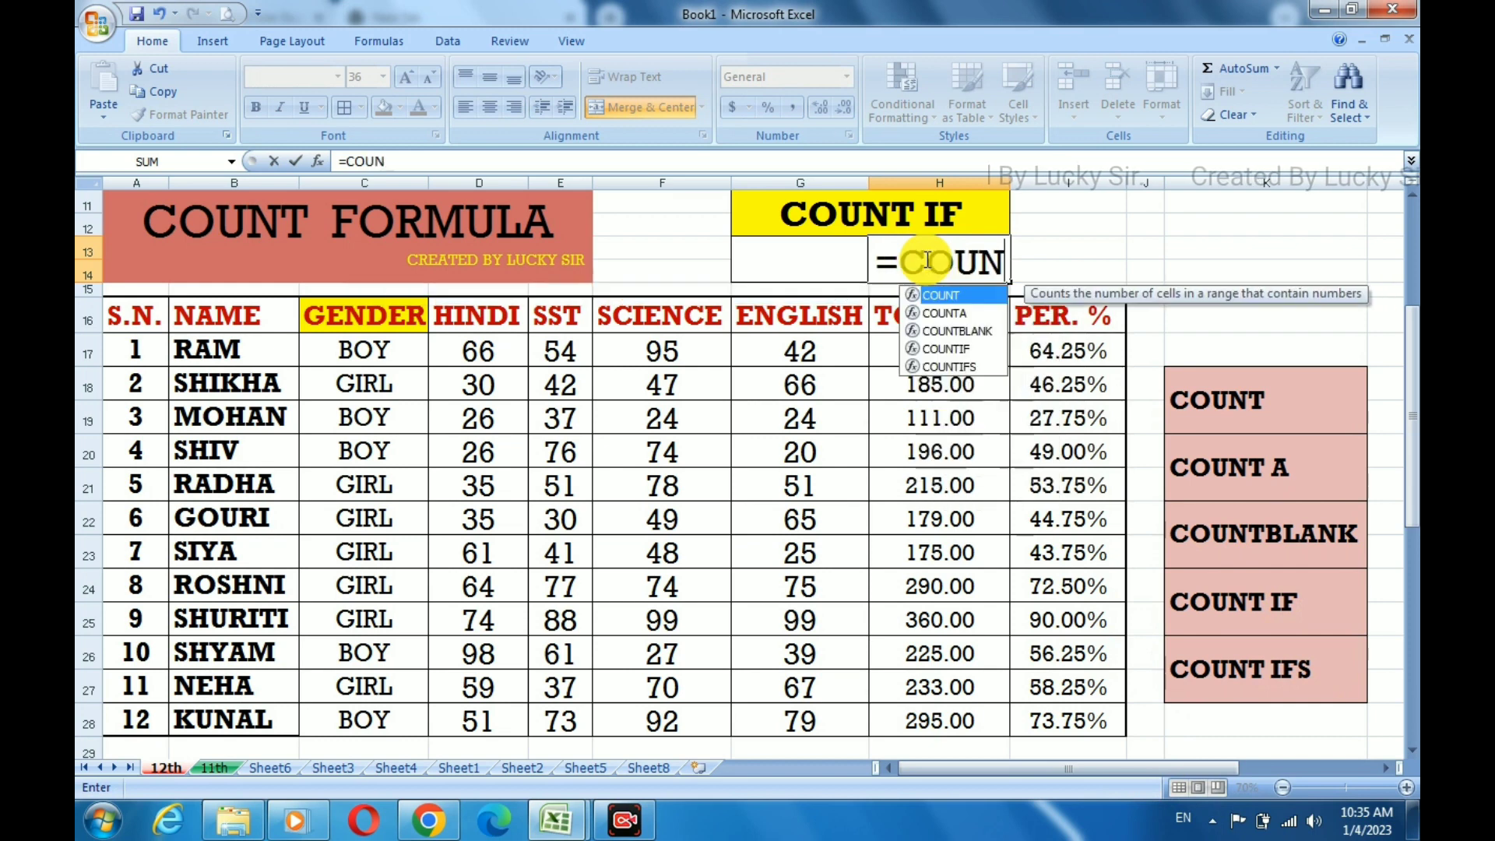
{"action": "key", "text": "Down"}
{"action": "key", "text": "Down"}
{"action": "key", "text": "Down"}
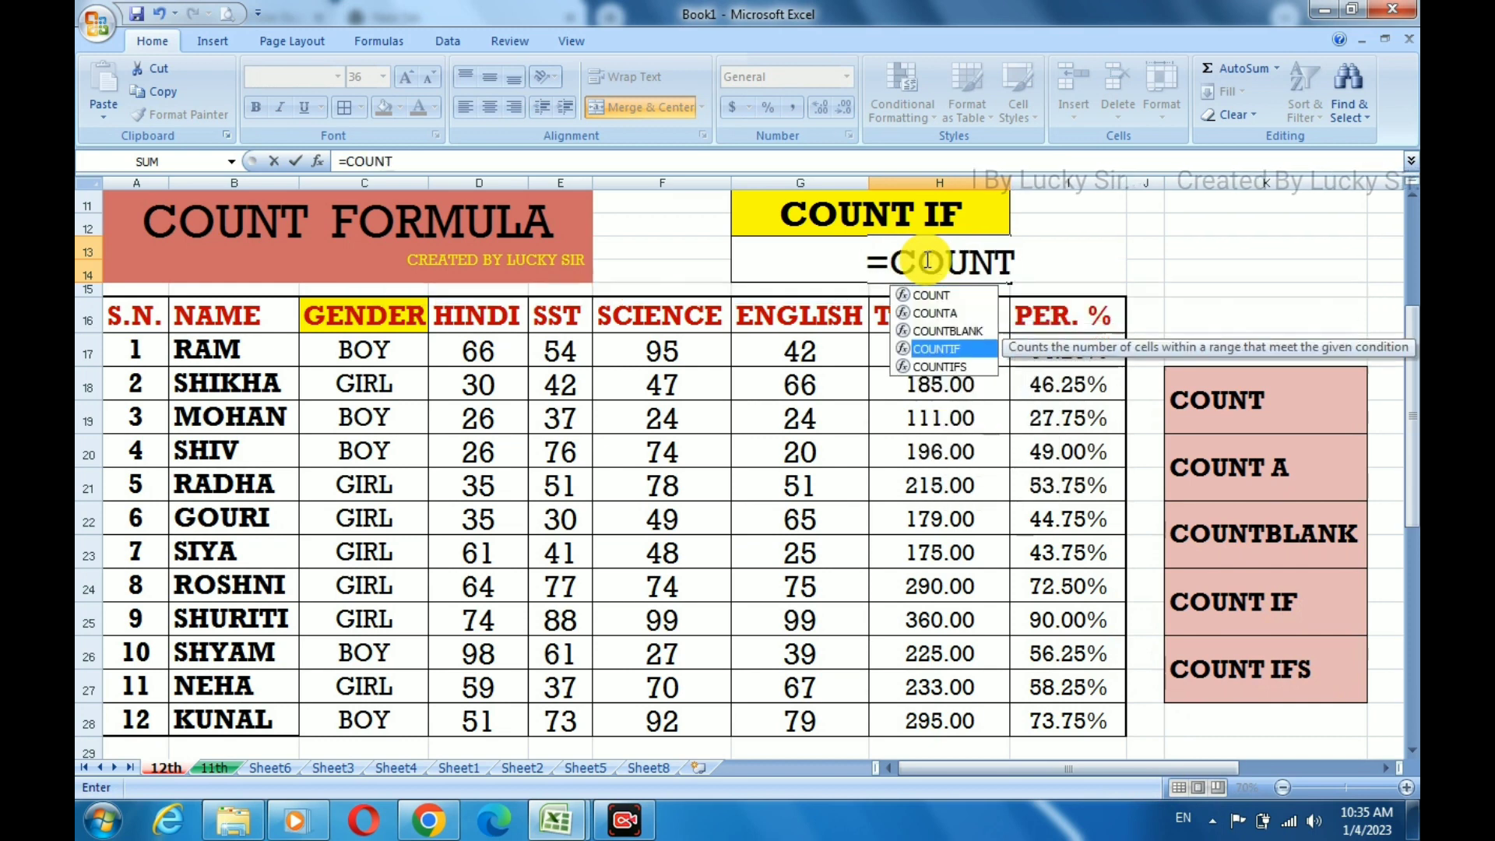
{"action": "key", "text": "Tab"}
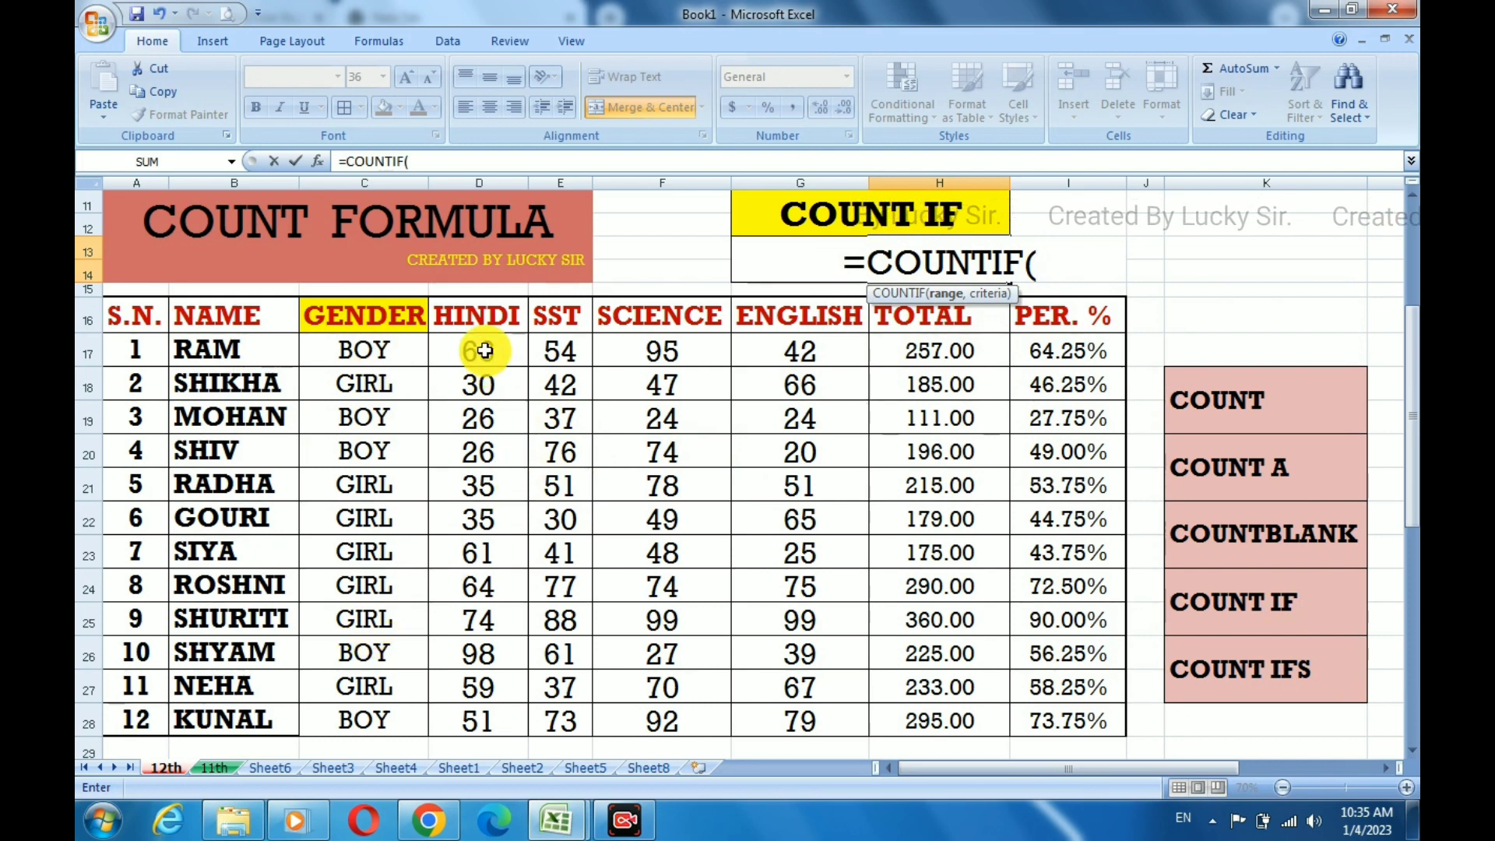
{"action": "left_click_drag", "start_coordinate": [484, 351], "coordinate": [798, 714]}
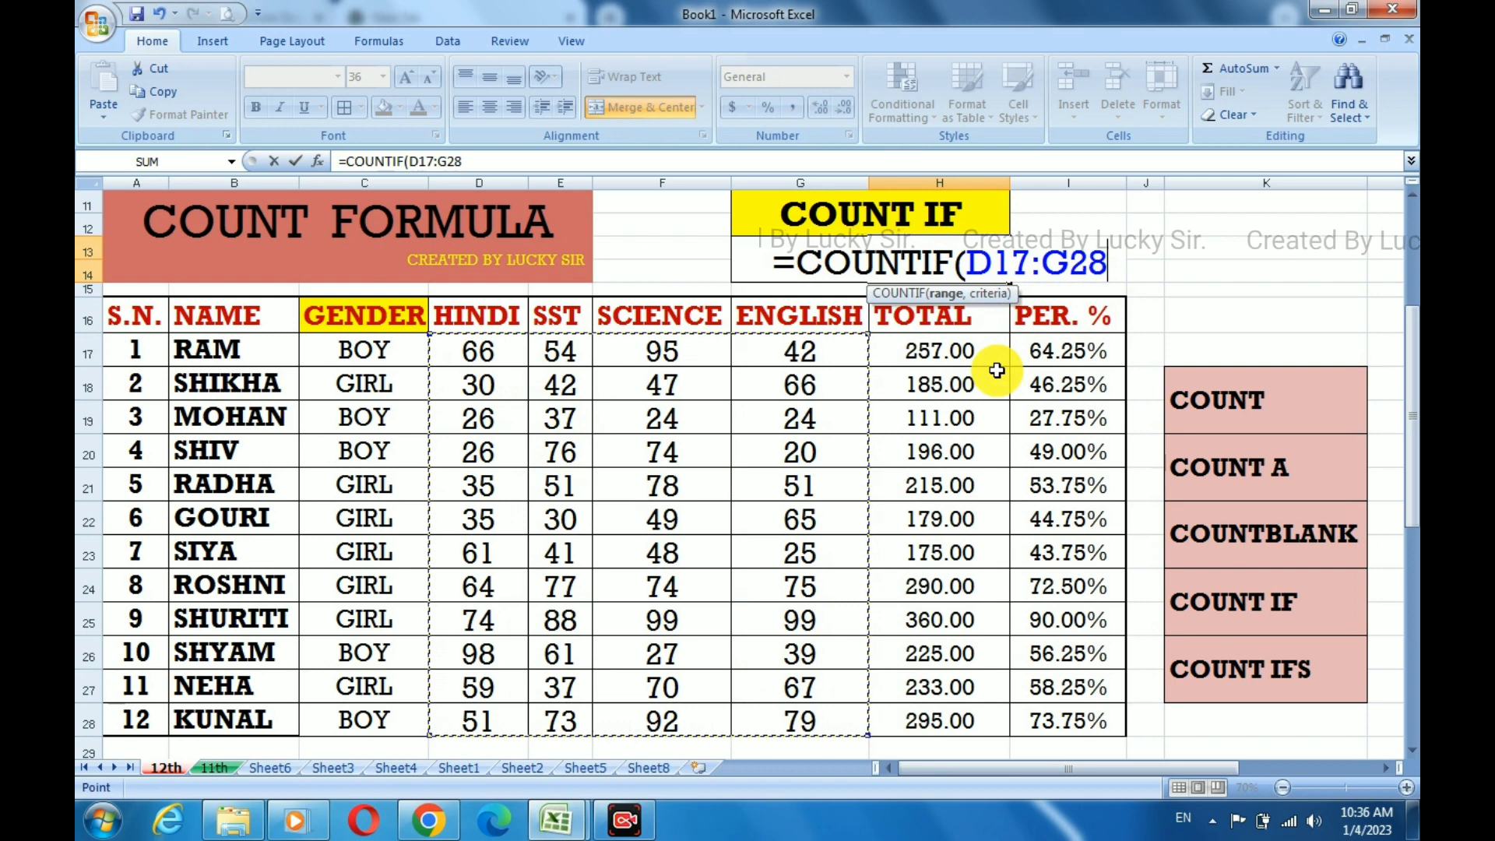
Complete the COUNTIF formula in H13 with the criterion "95".
{"action": "type", "text": ","}
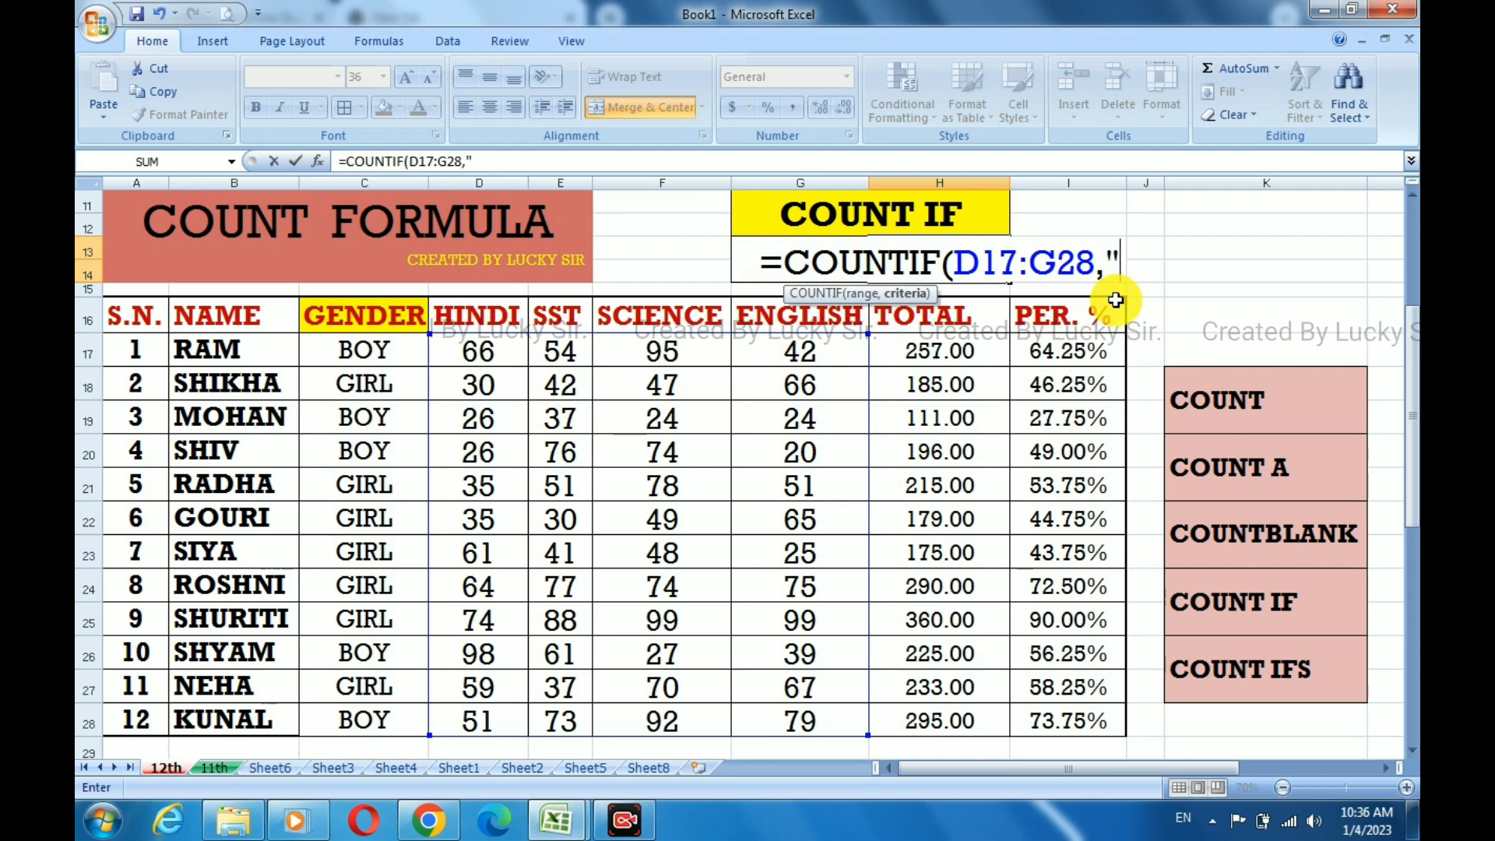
{"action": "key", "text": "BackSpace"}
{"action": "type", "text": "\""}
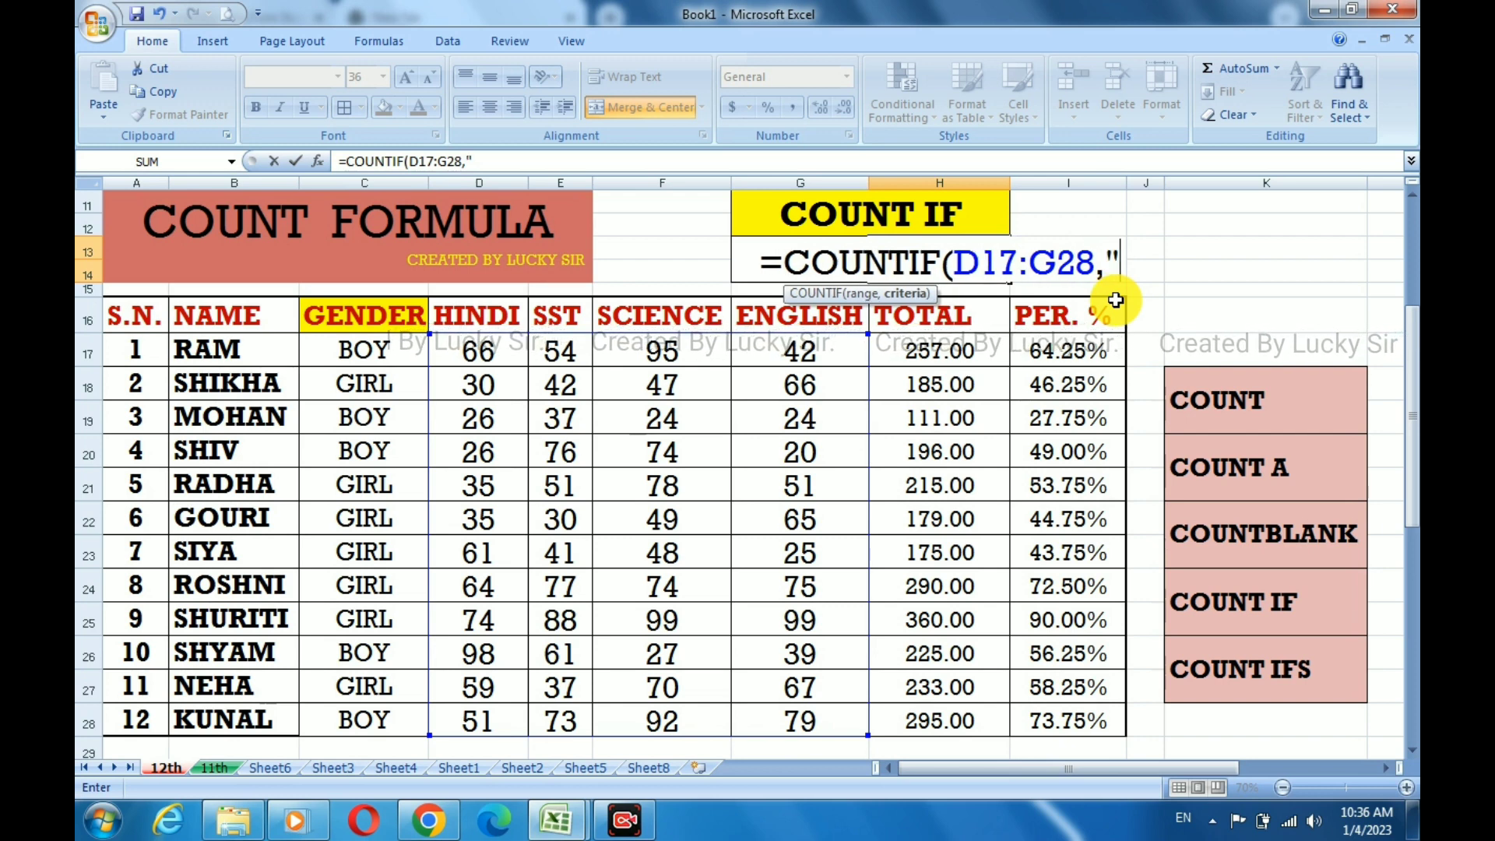
{"action": "type", "text": "95\""}
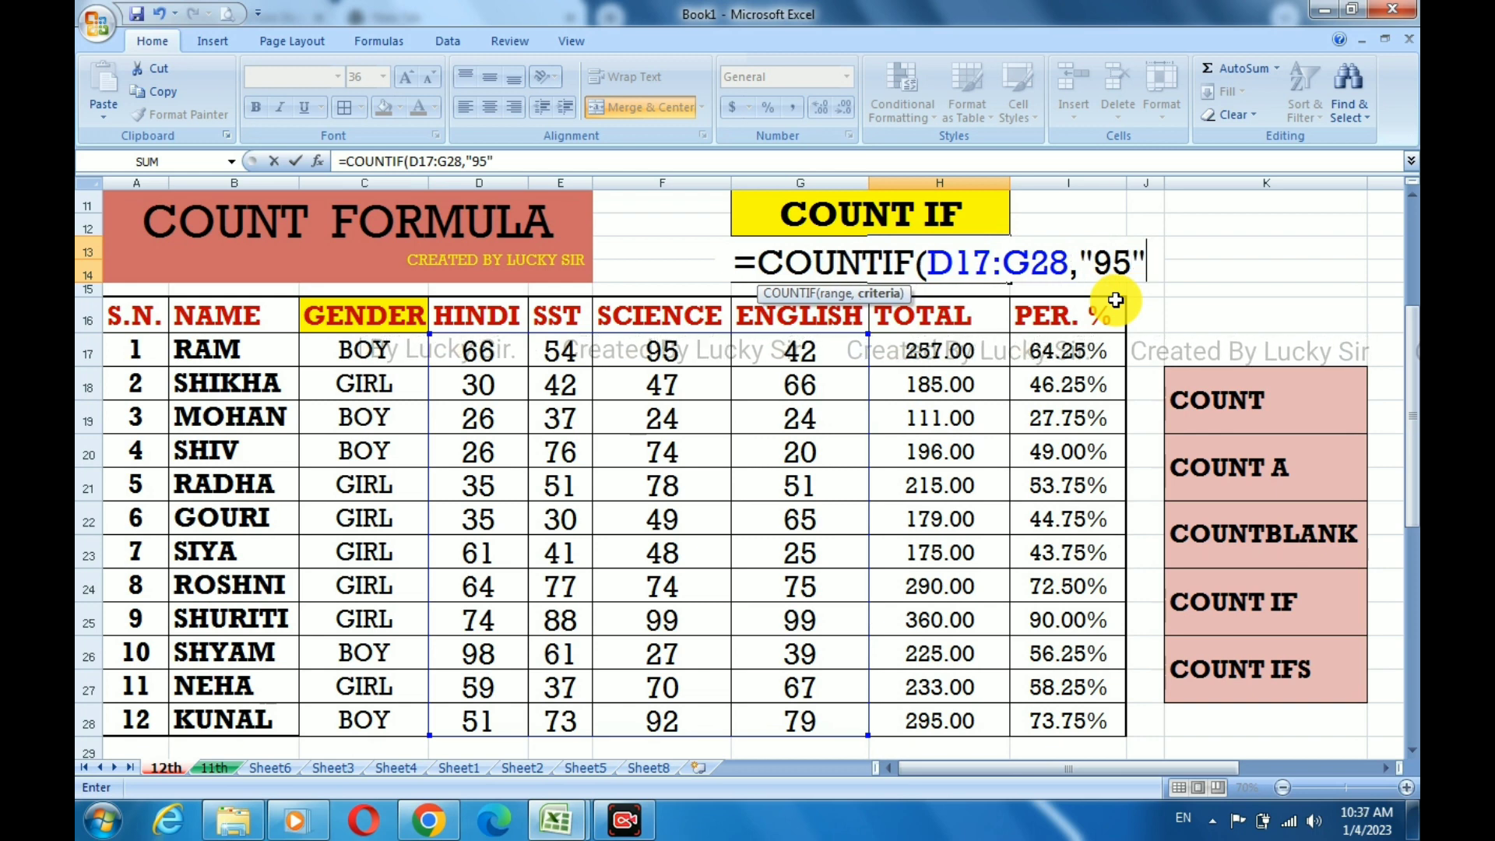
{"action": "type", "text": ")"}
{"action": "key", "text": "Return"}
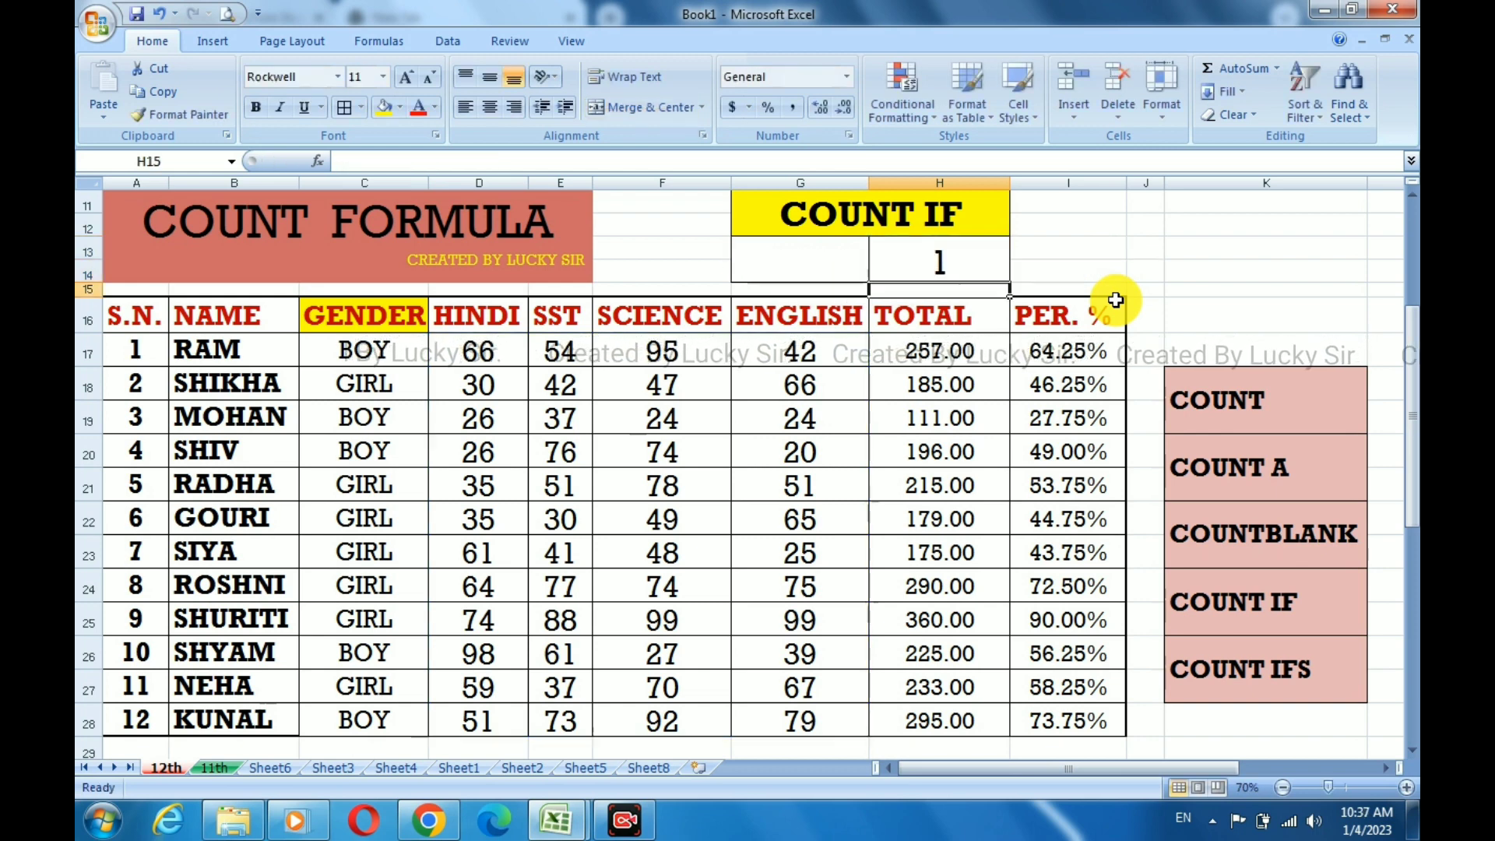
{"action": "left_click", "coordinate": [954, 255]}
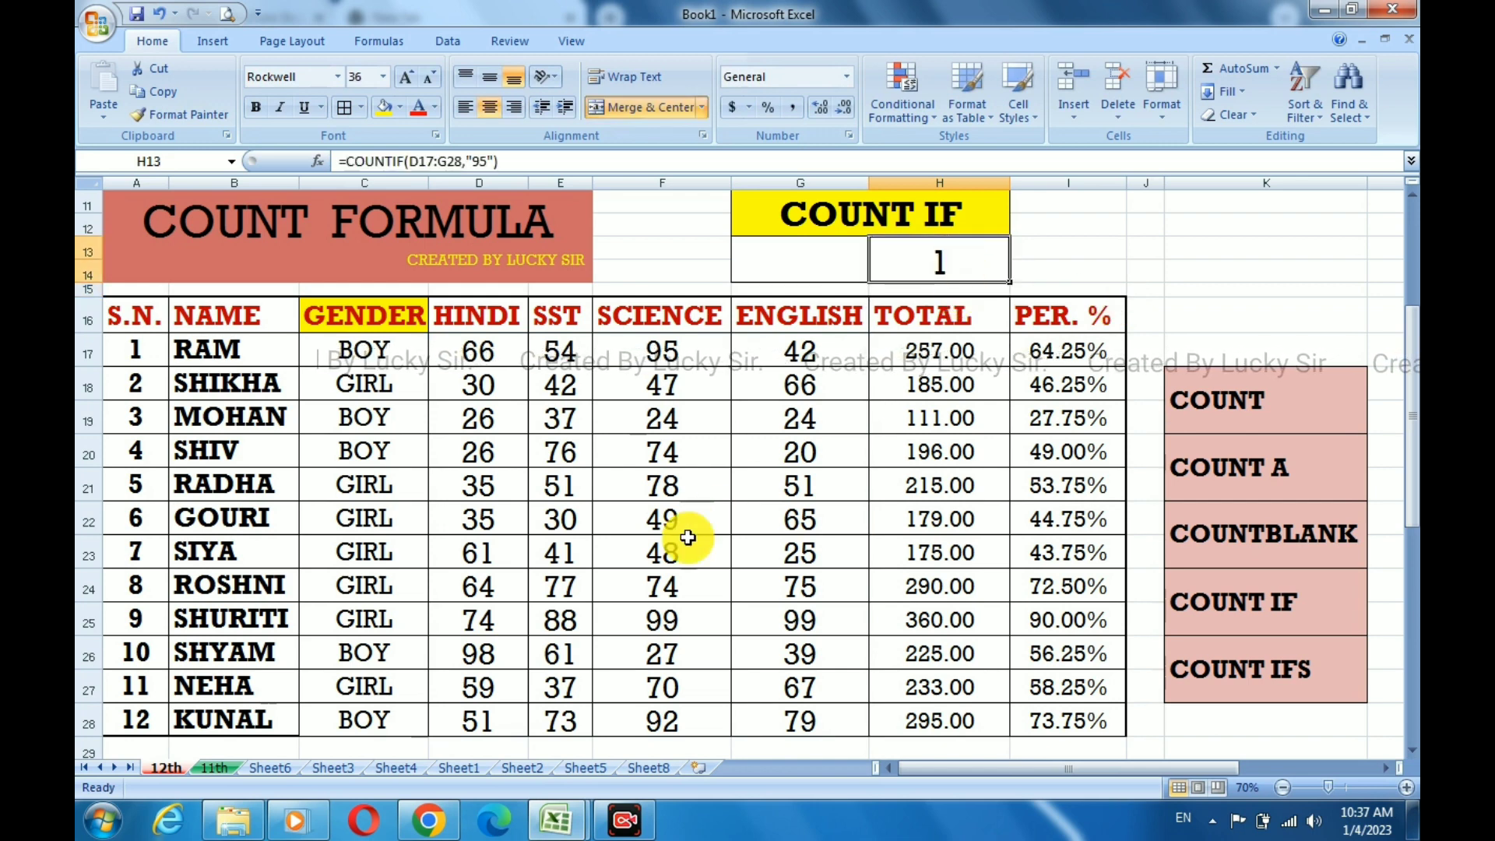
Set the mark in cell F23 and the mark in cell D24 to 95.
{"action": "left_click", "coordinate": [724, 560]}
{"action": "type", "text": "95"}
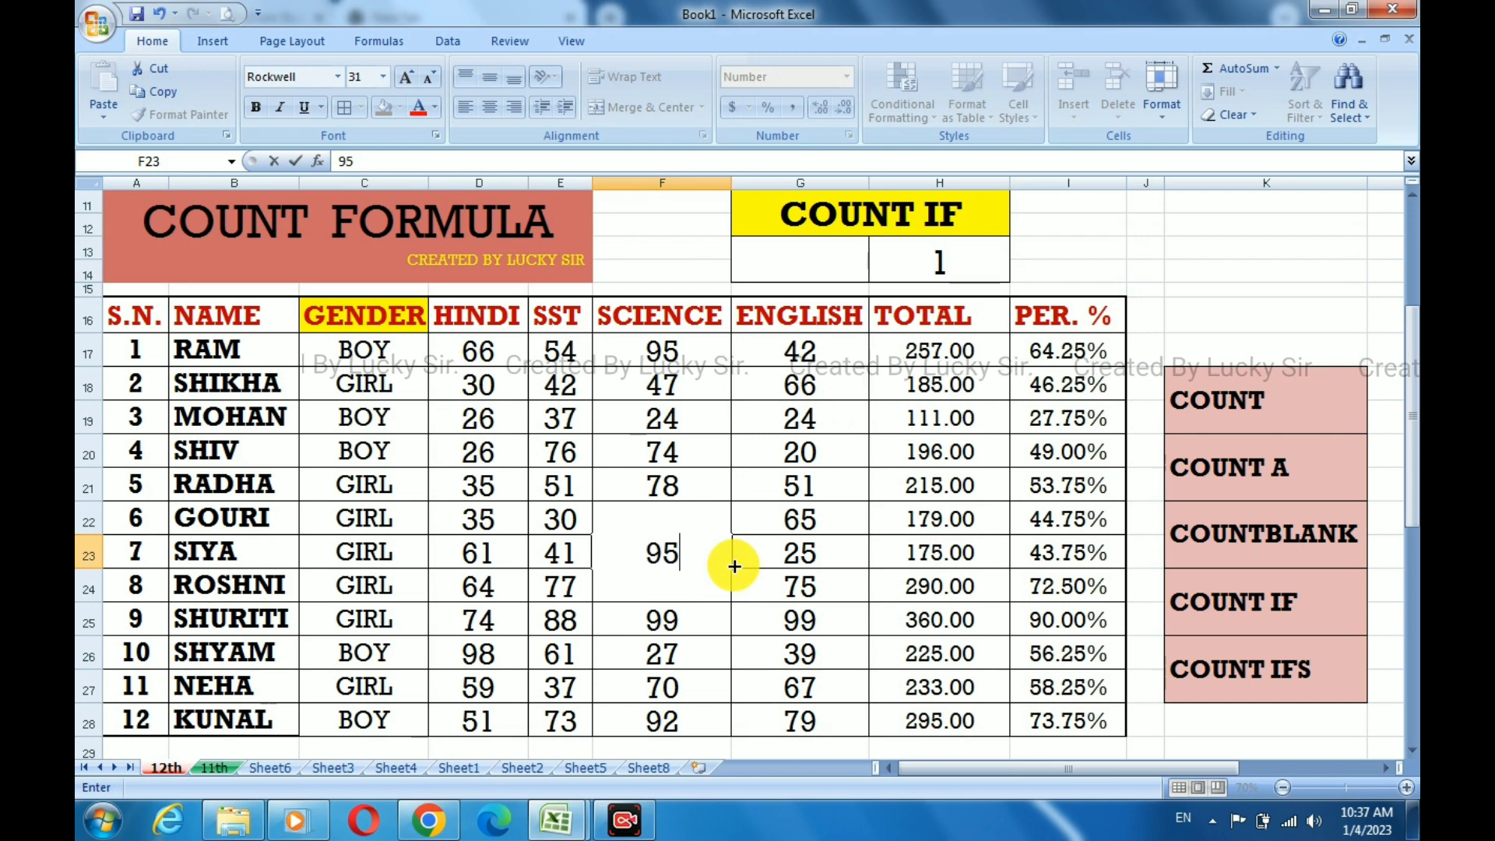
{"action": "key", "text": "Return"}
{"action": "key", "text": "Left"}
{"action": "key", "text": "Left"}
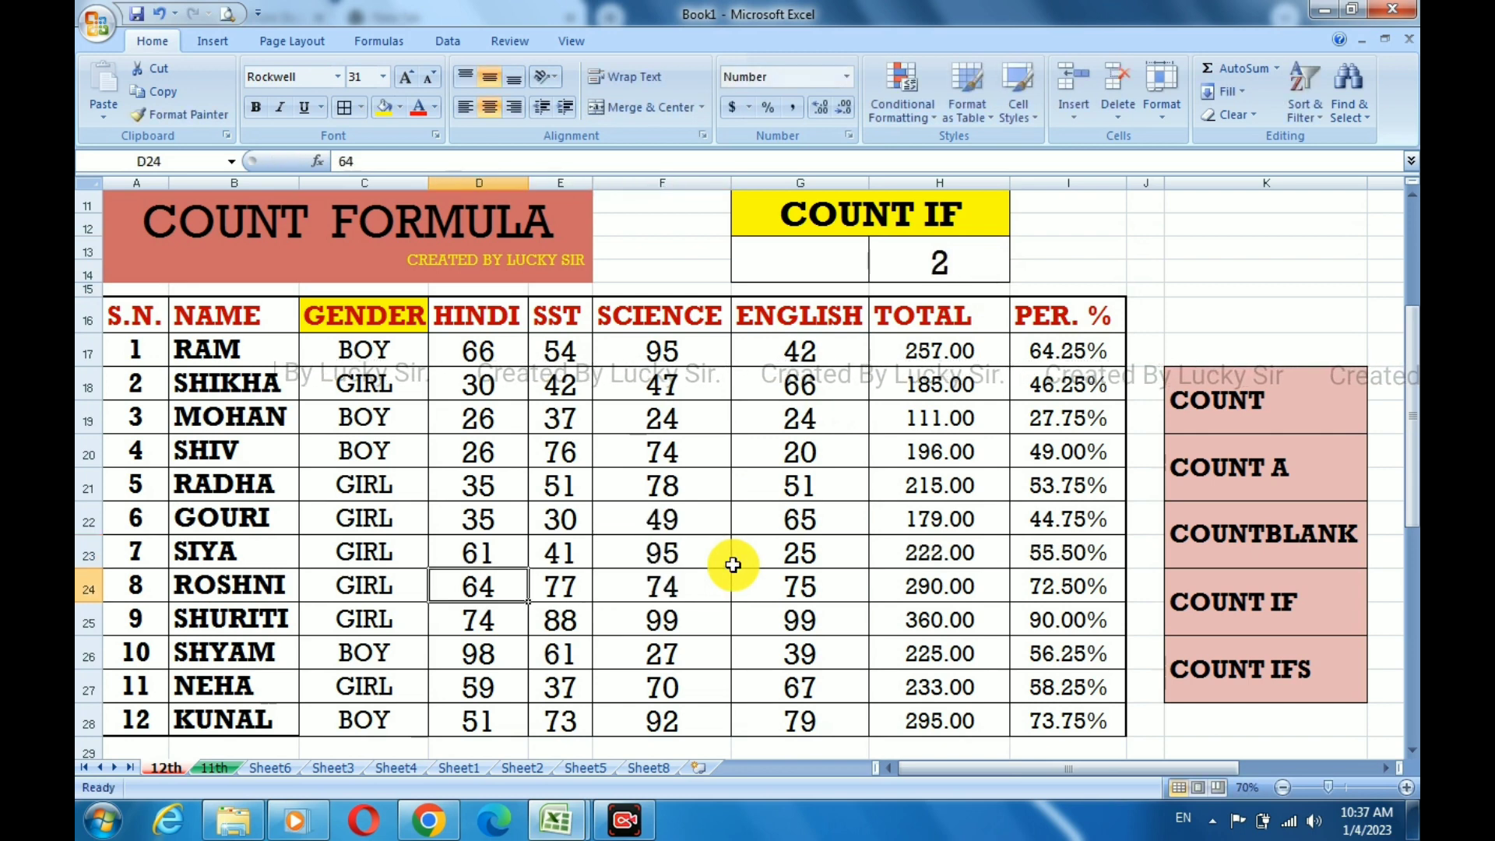
{"action": "type", "text": "95"}
{"action": "key", "text": "Return"}
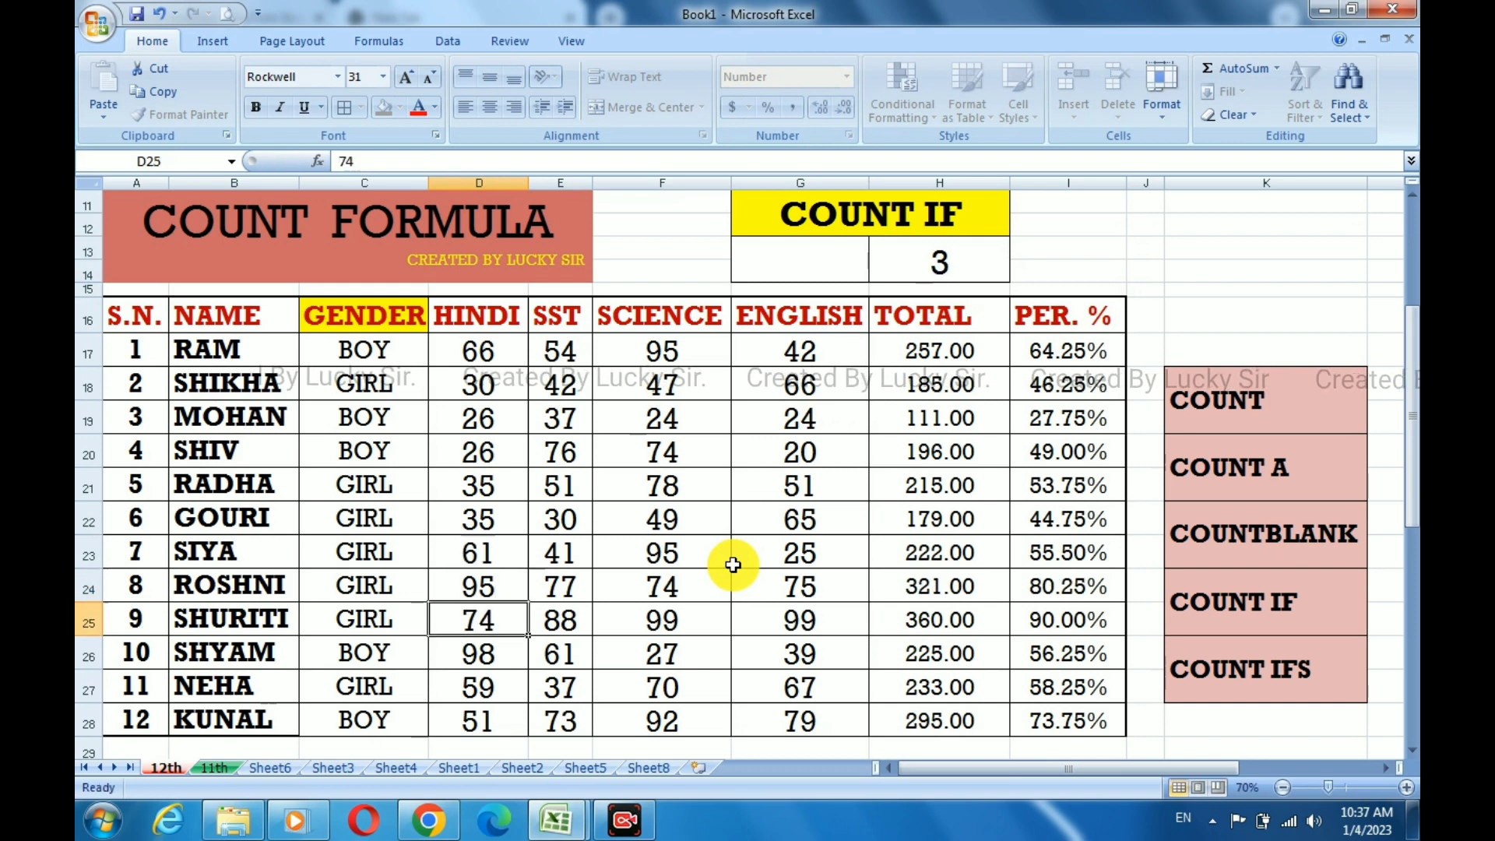
Change the COUNTIF criterion in H13 to "77".
{"action": "double_click", "coordinate": [957, 263]}
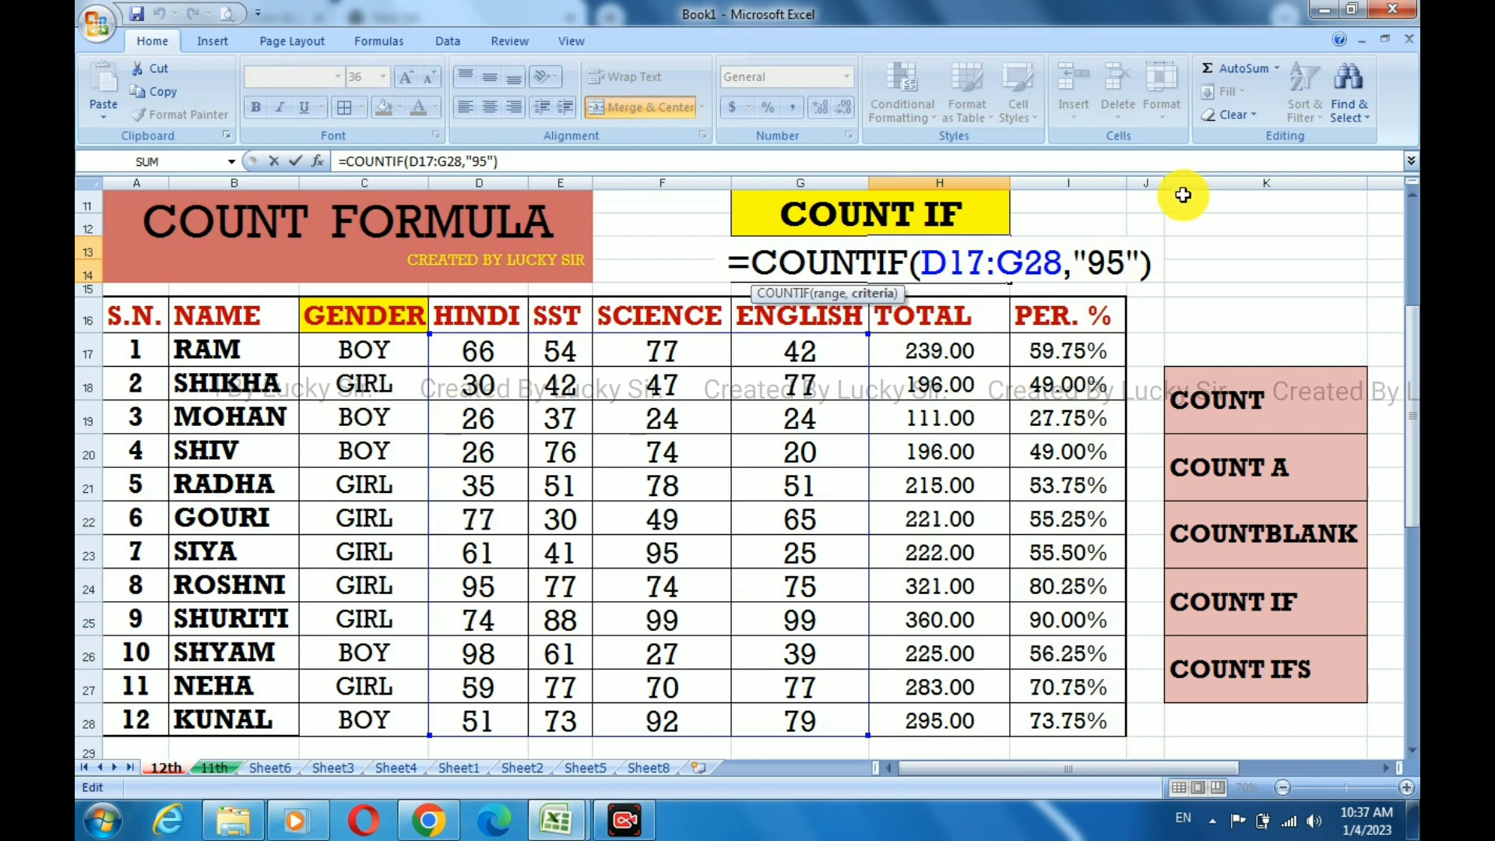
{"action": "key", "text": "BackSpace"}
{"action": "key", "text": "BackSpace"}
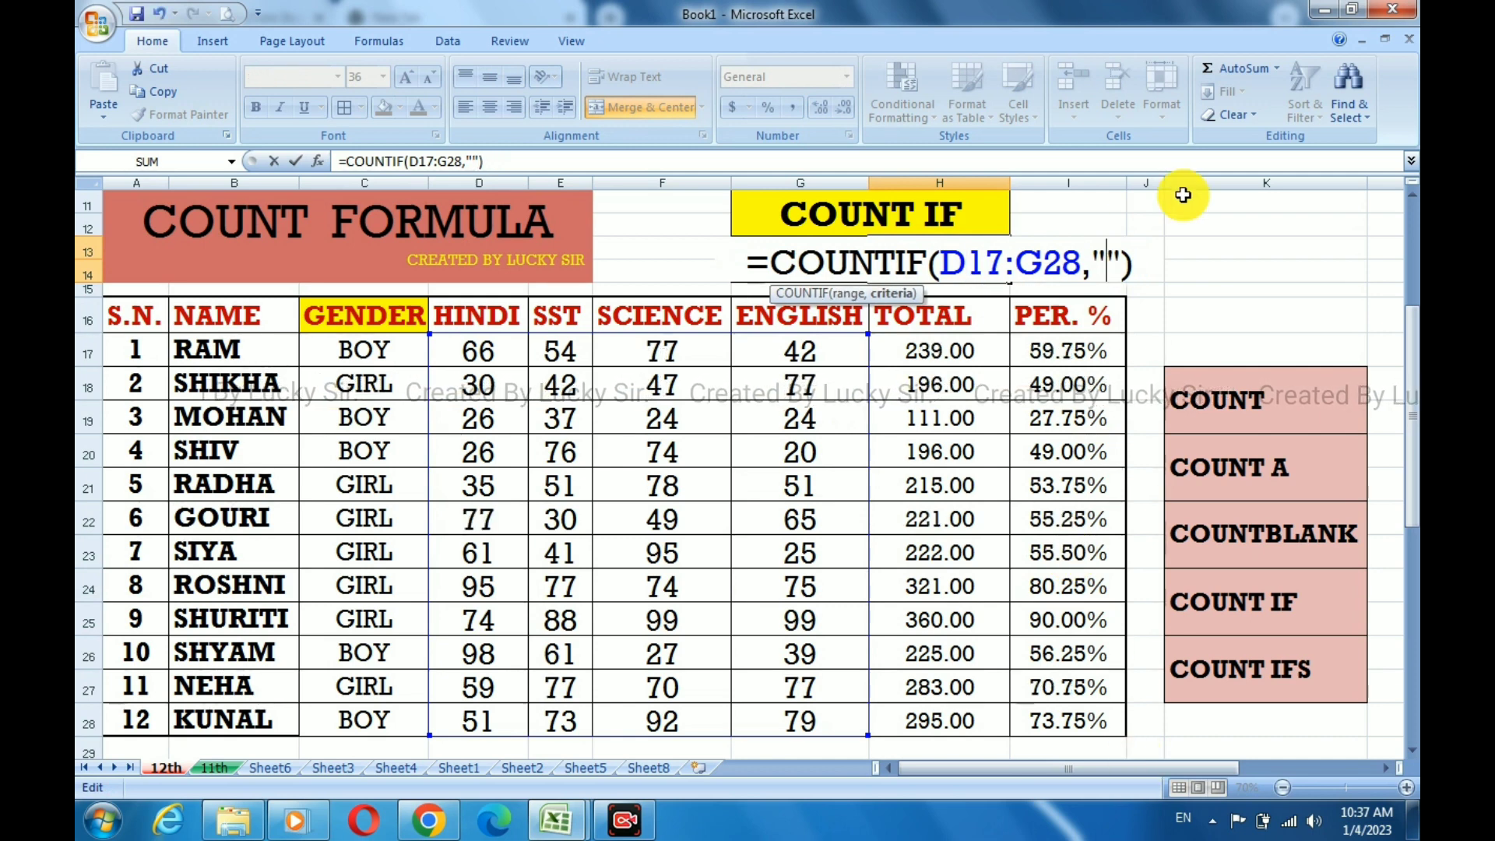
{"action": "type", "text": "77"}
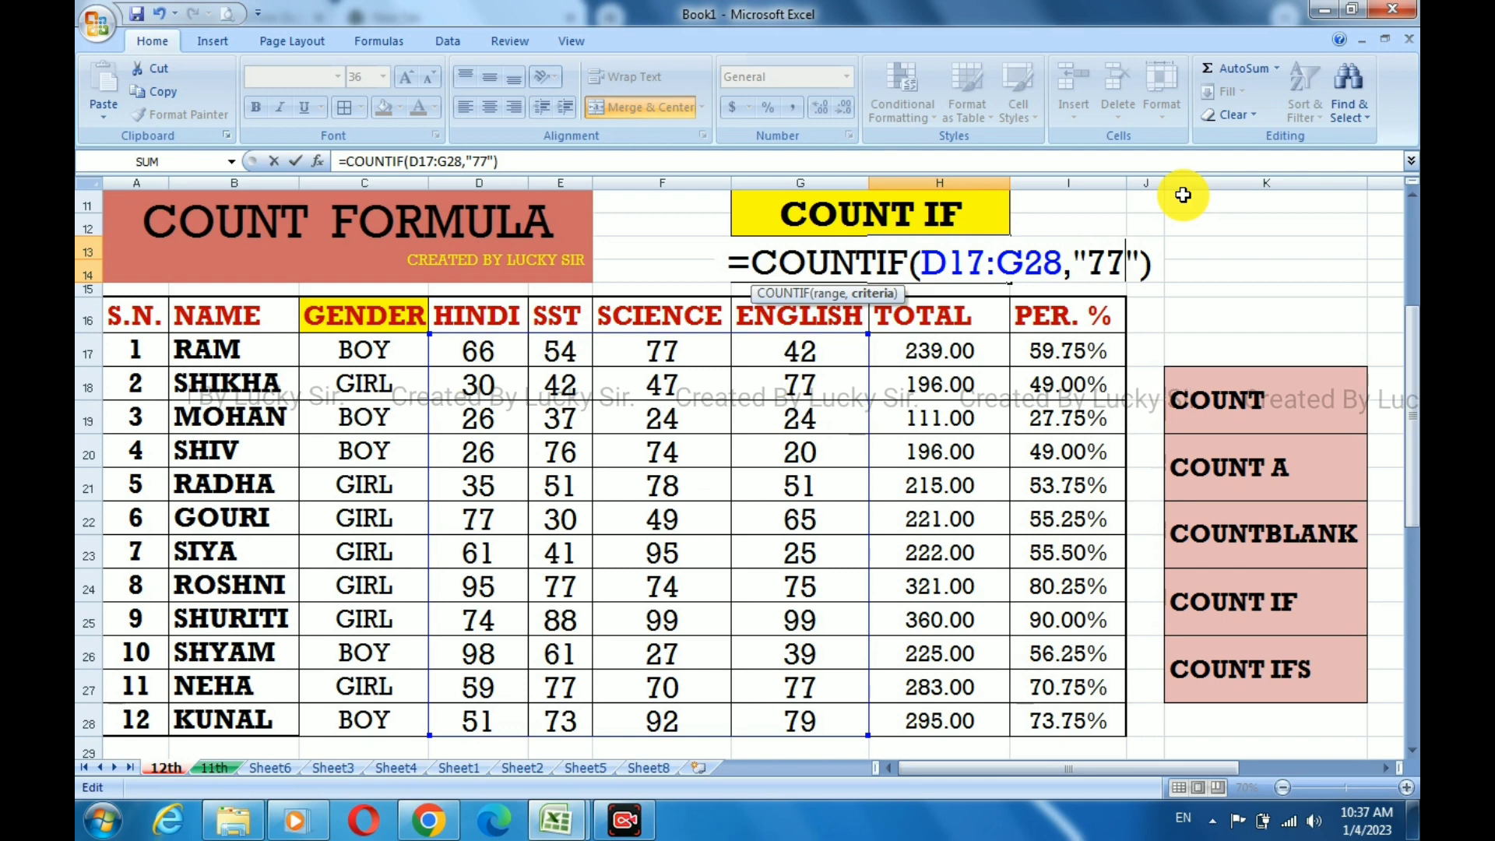
{"action": "key", "text": "Return"}
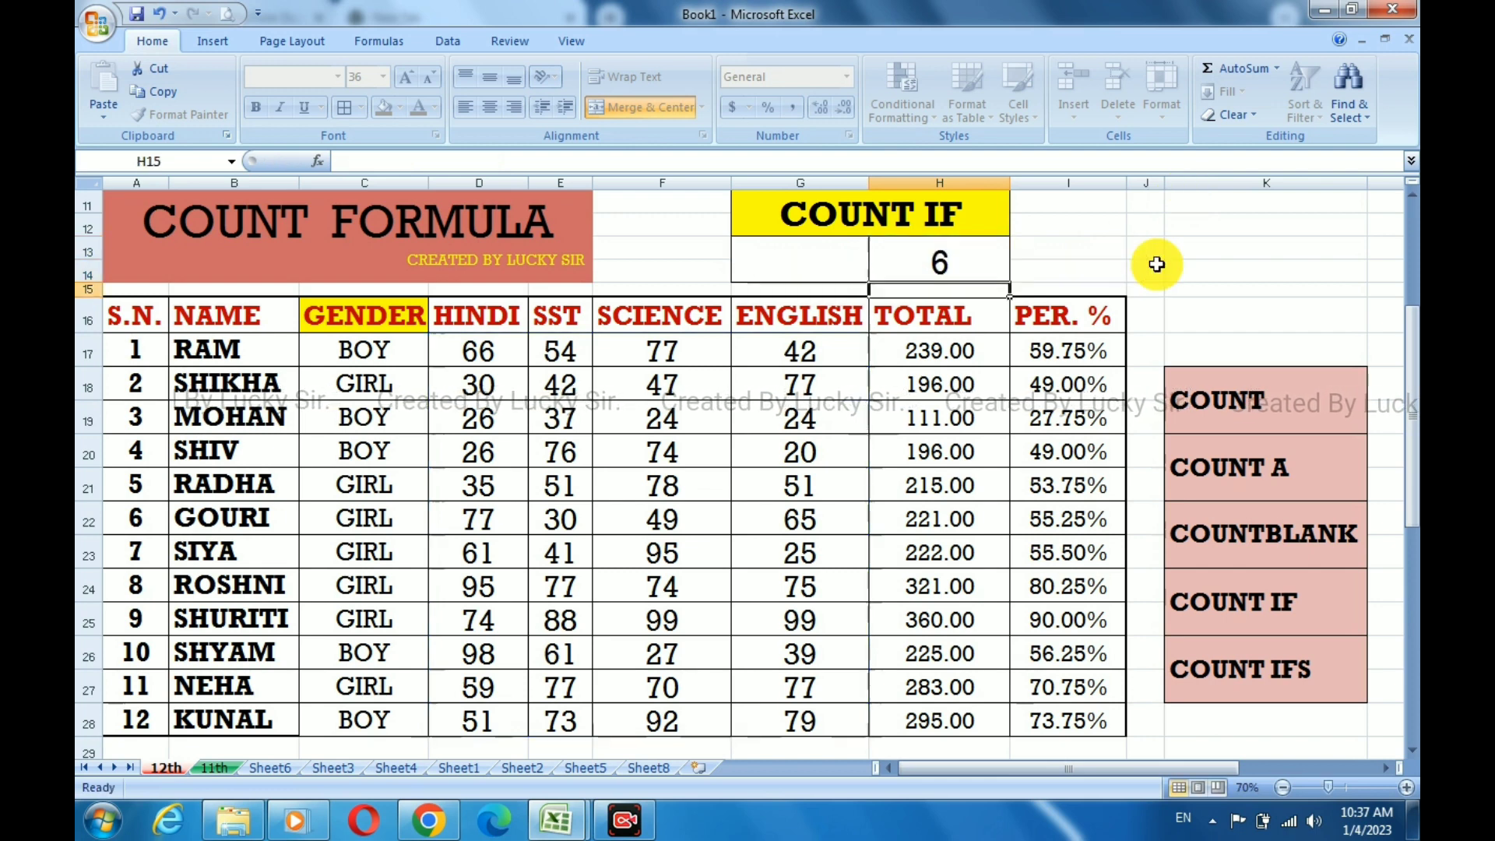
{"action": "left_click", "coordinate": [950, 262]}
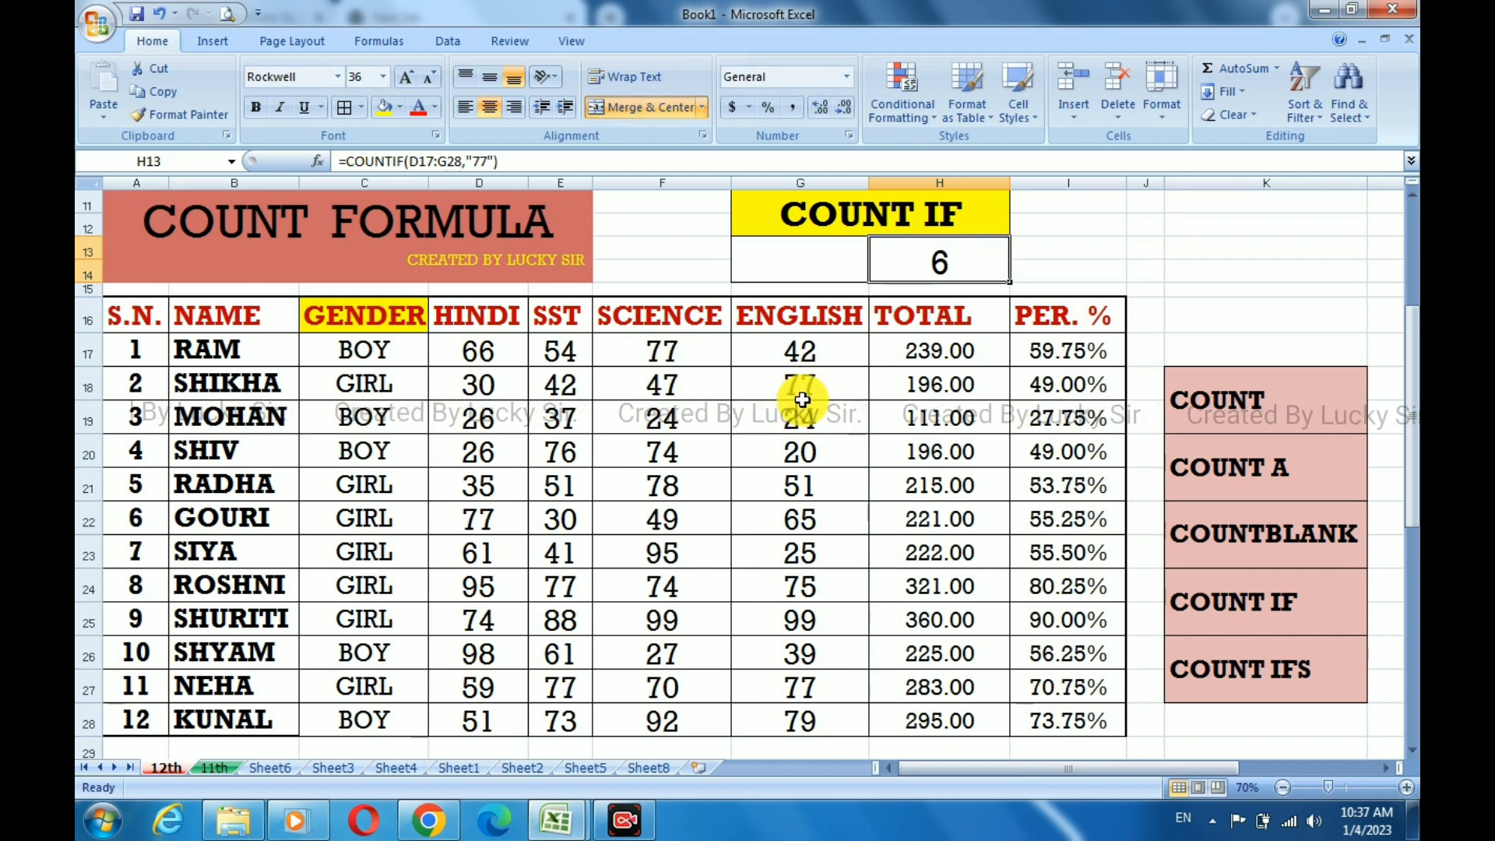
{"action": "left_click", "coordinate": [932, 125]}
{"action": "mouse_move", "coordinate": [966, 151]}
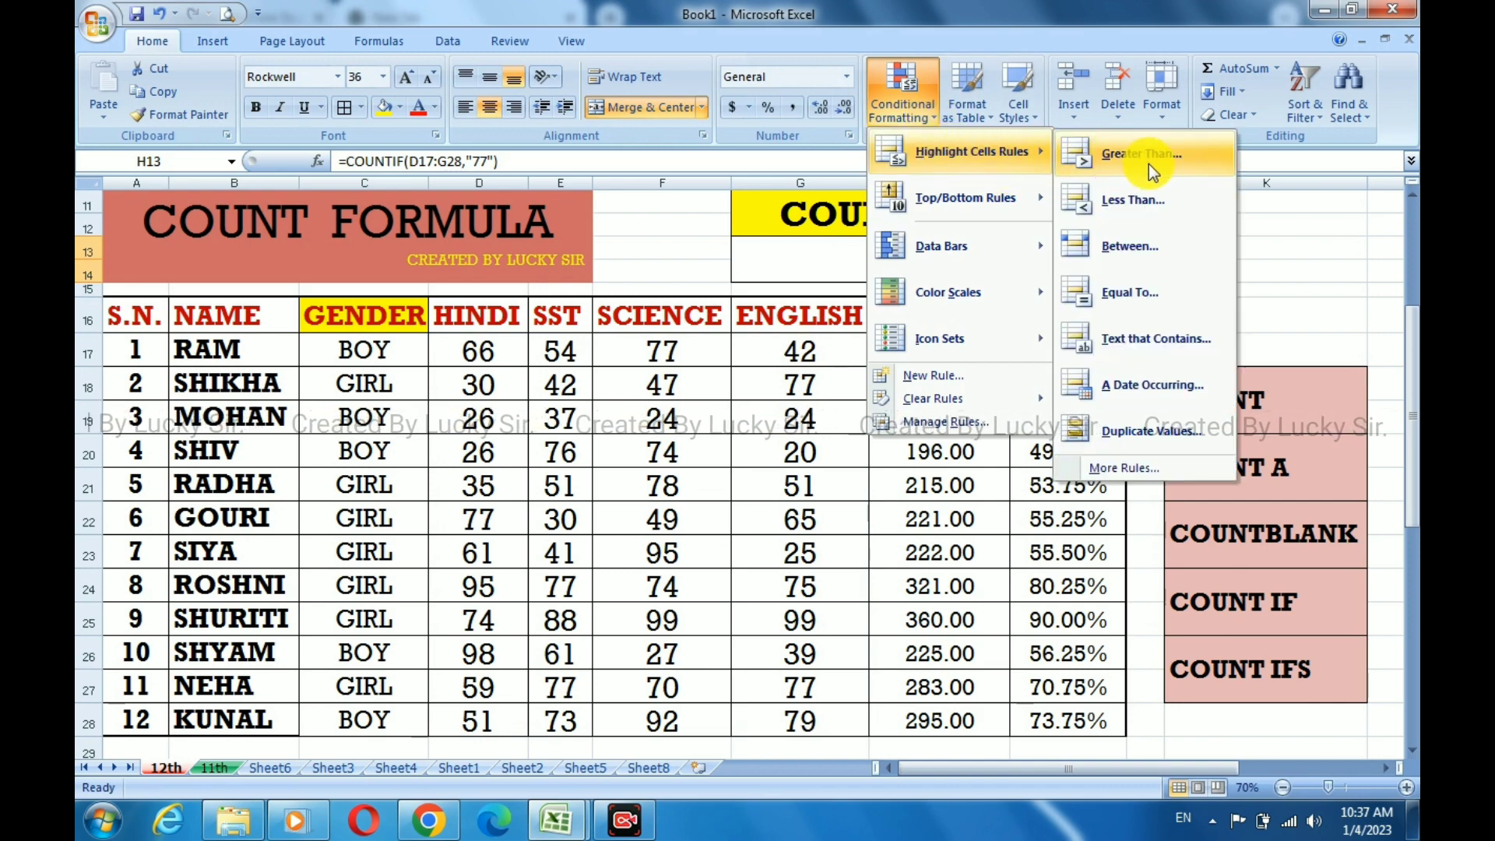
{"action": "left_click", "coordinate": [1134, 296]}
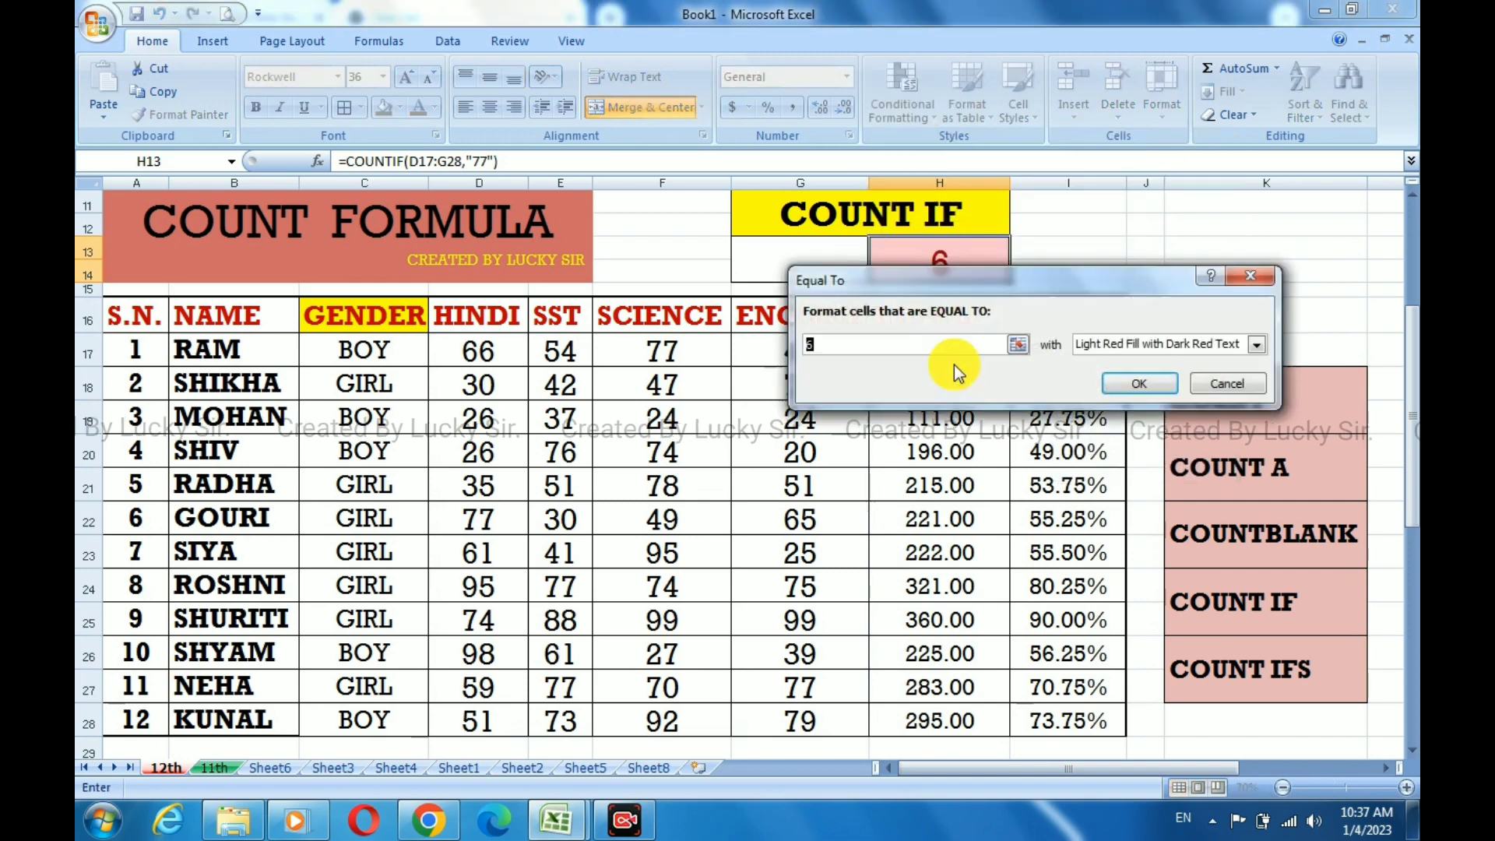
{"action": "type", "text": "77"}
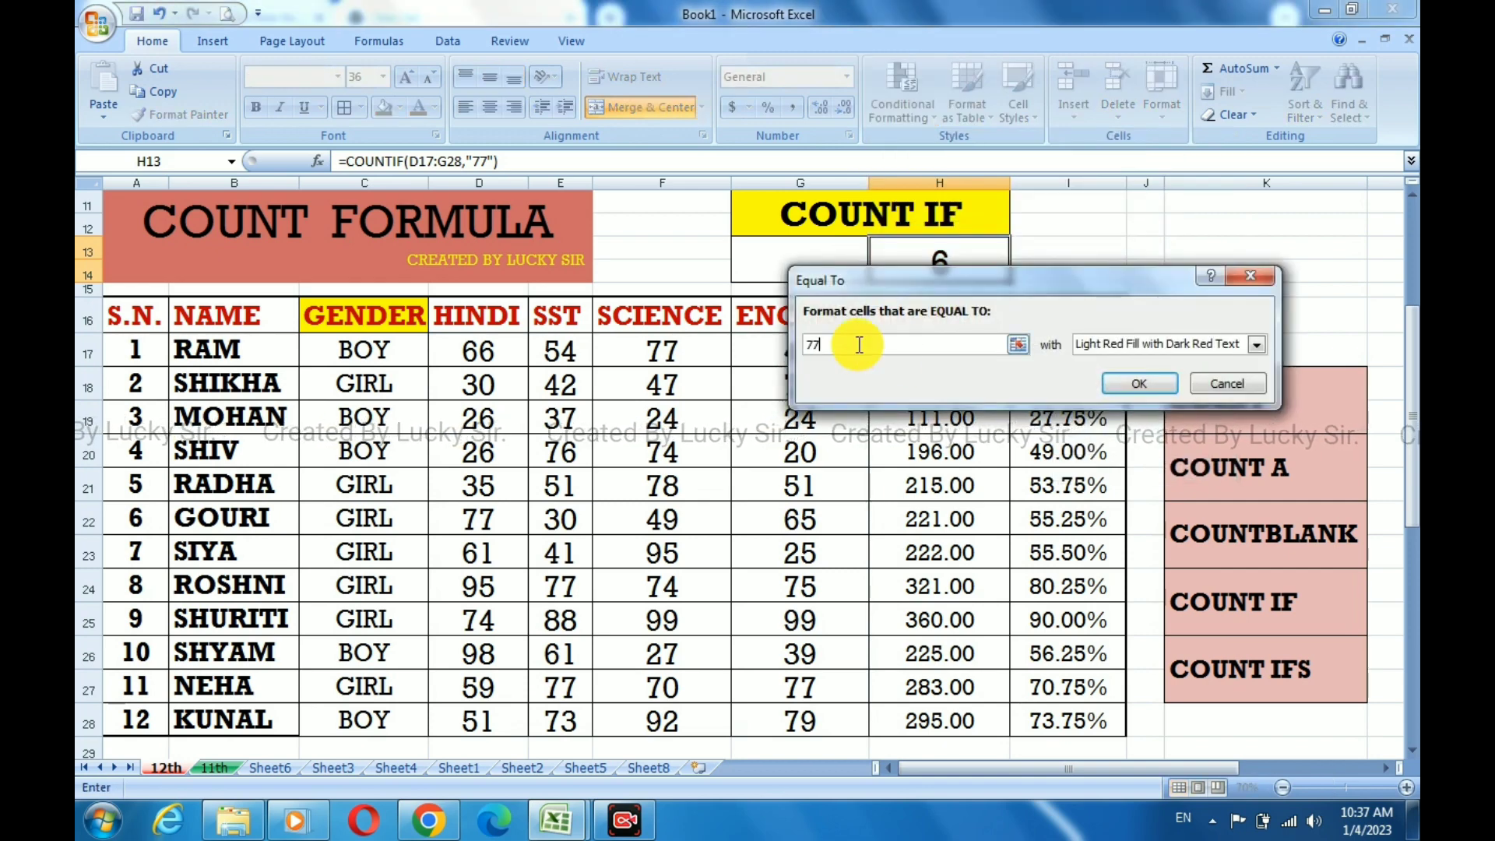
{"action": "left_click_drag", "start_coordinate": [1012, 281], "coordinate": [1408, 205]}
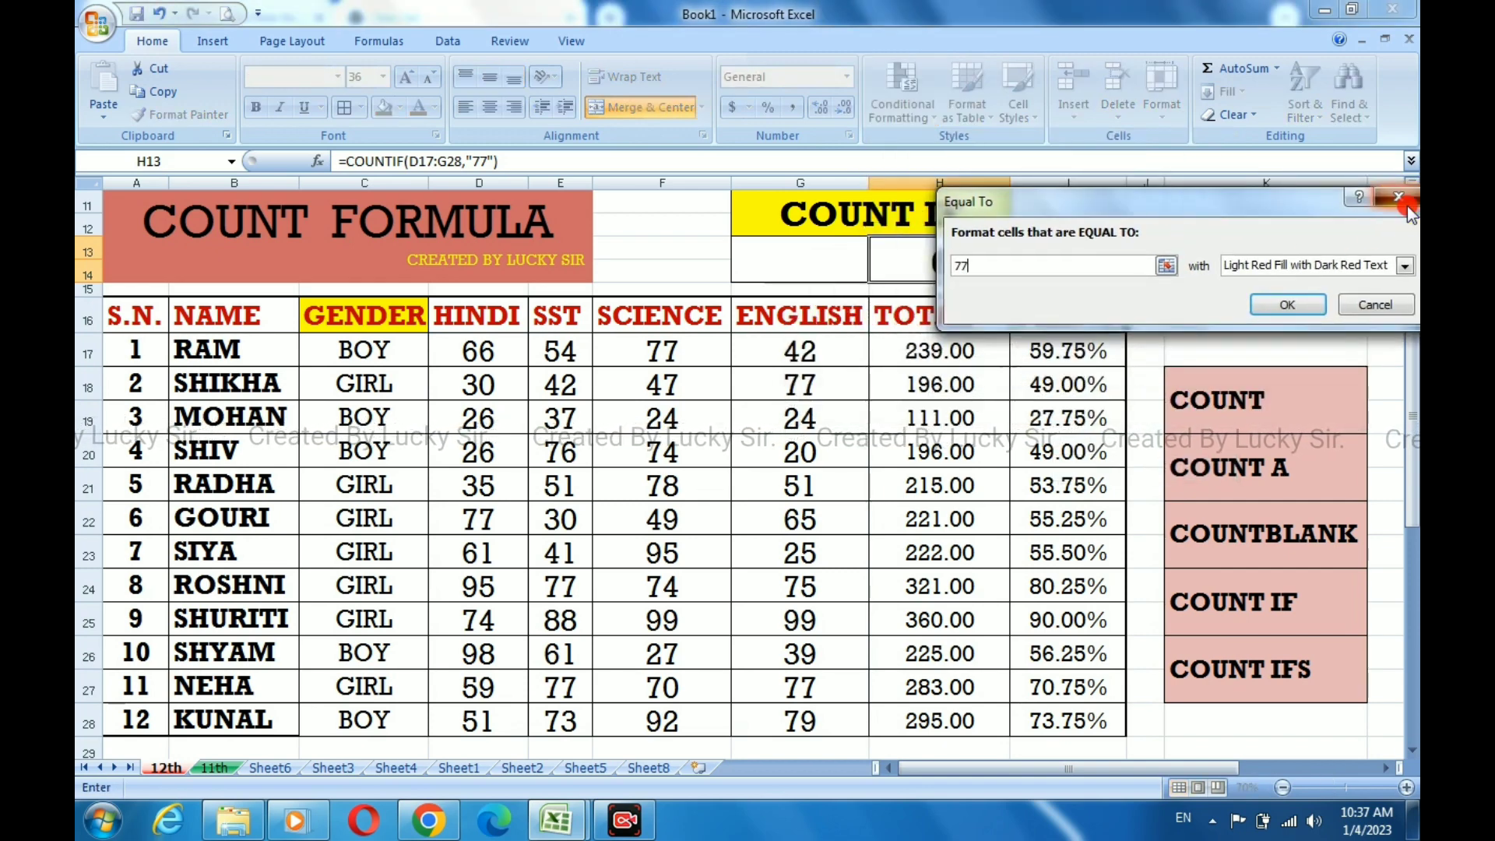
{"action": "left_click", "coordinate": [1407, 204]}
Preview an Equal To highlight rule on the marks D17:G28 for 77 and for 95, and cancel it without applying.
{"action": "left_click_drag", "start_coordinate": [450, 350], "coordinate": [818, 717]}
{"action": "left_click", "coordinate": [921, 106]}
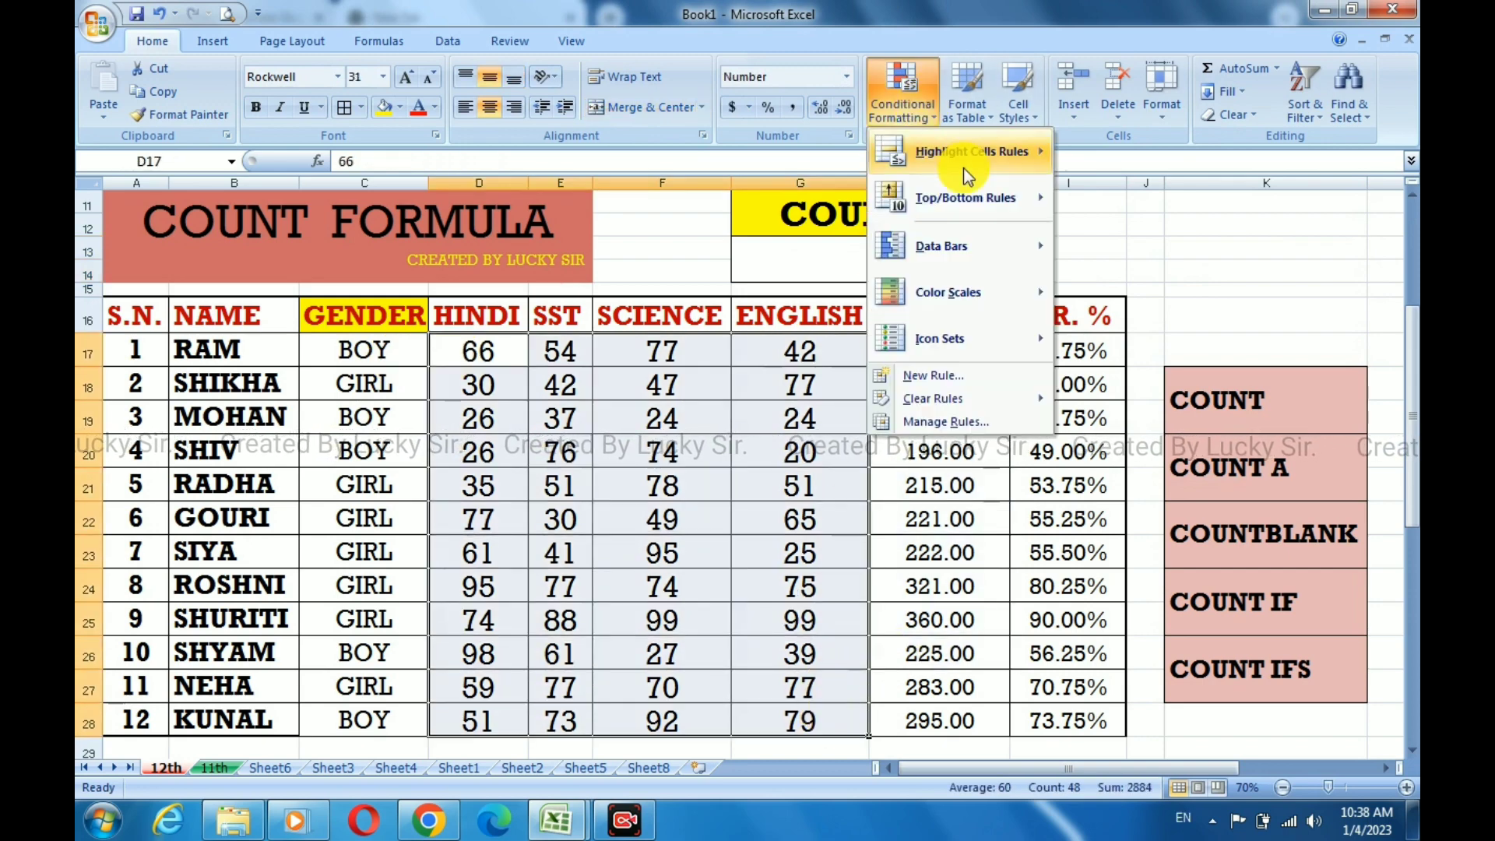
{"action": "mouse_move", "coordinate": [998, 160]}
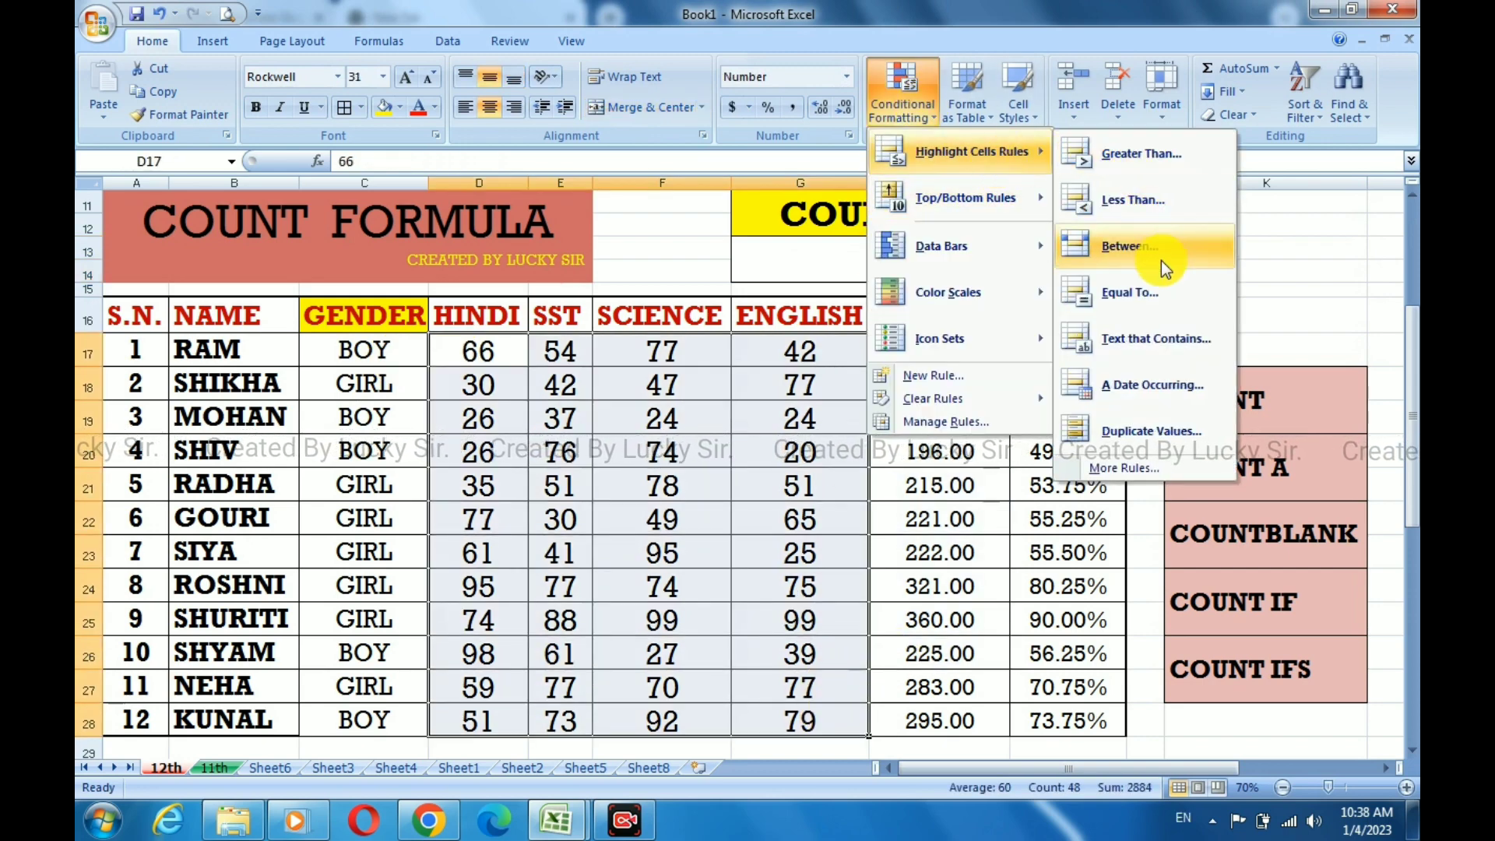
{"action": "left_click", "coordinate": [1157, 294]}
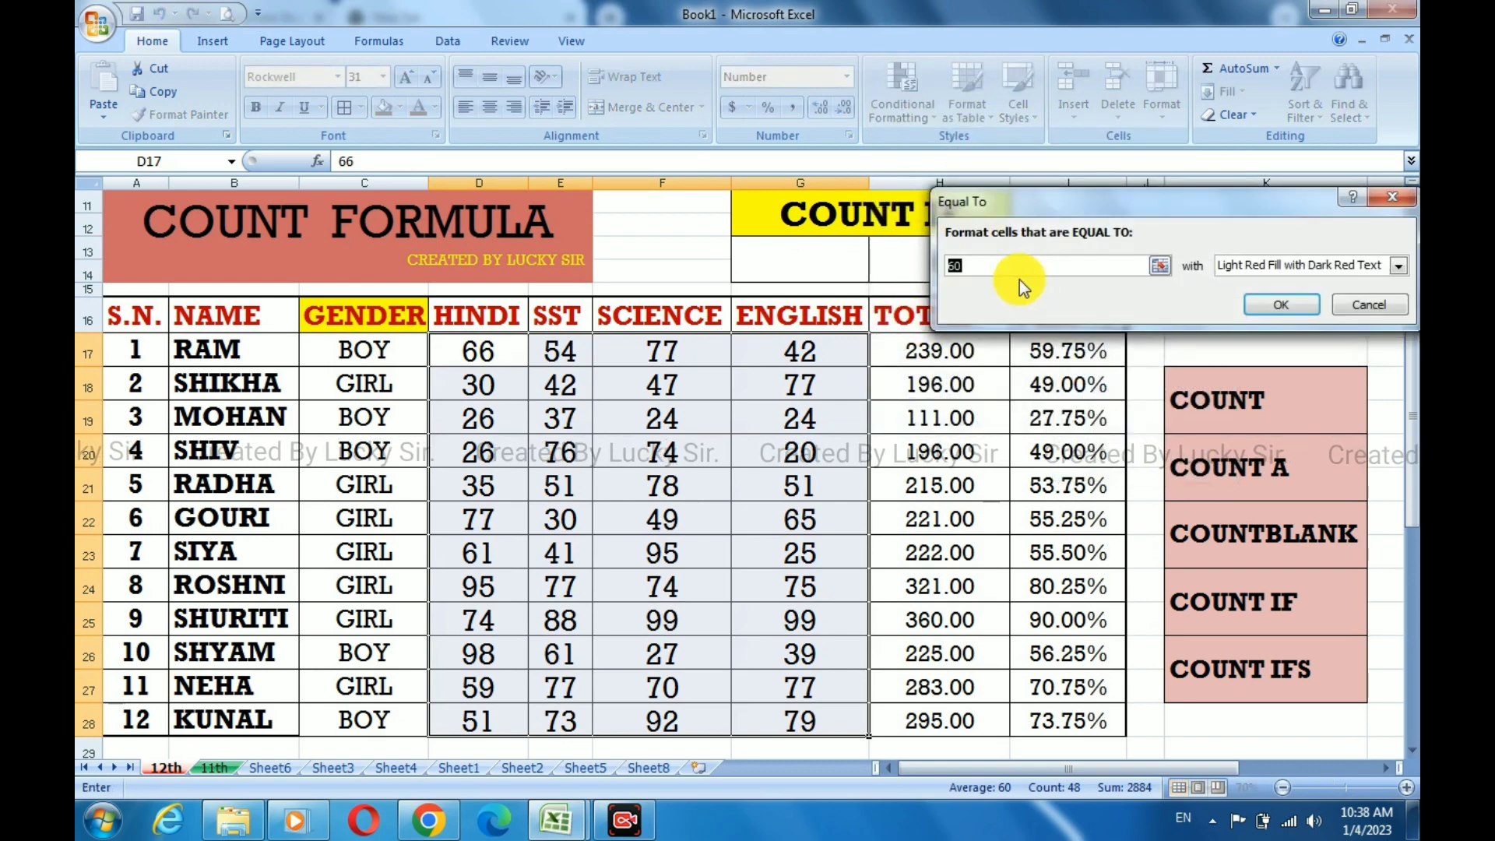
{"action": "type", "text": "77"}
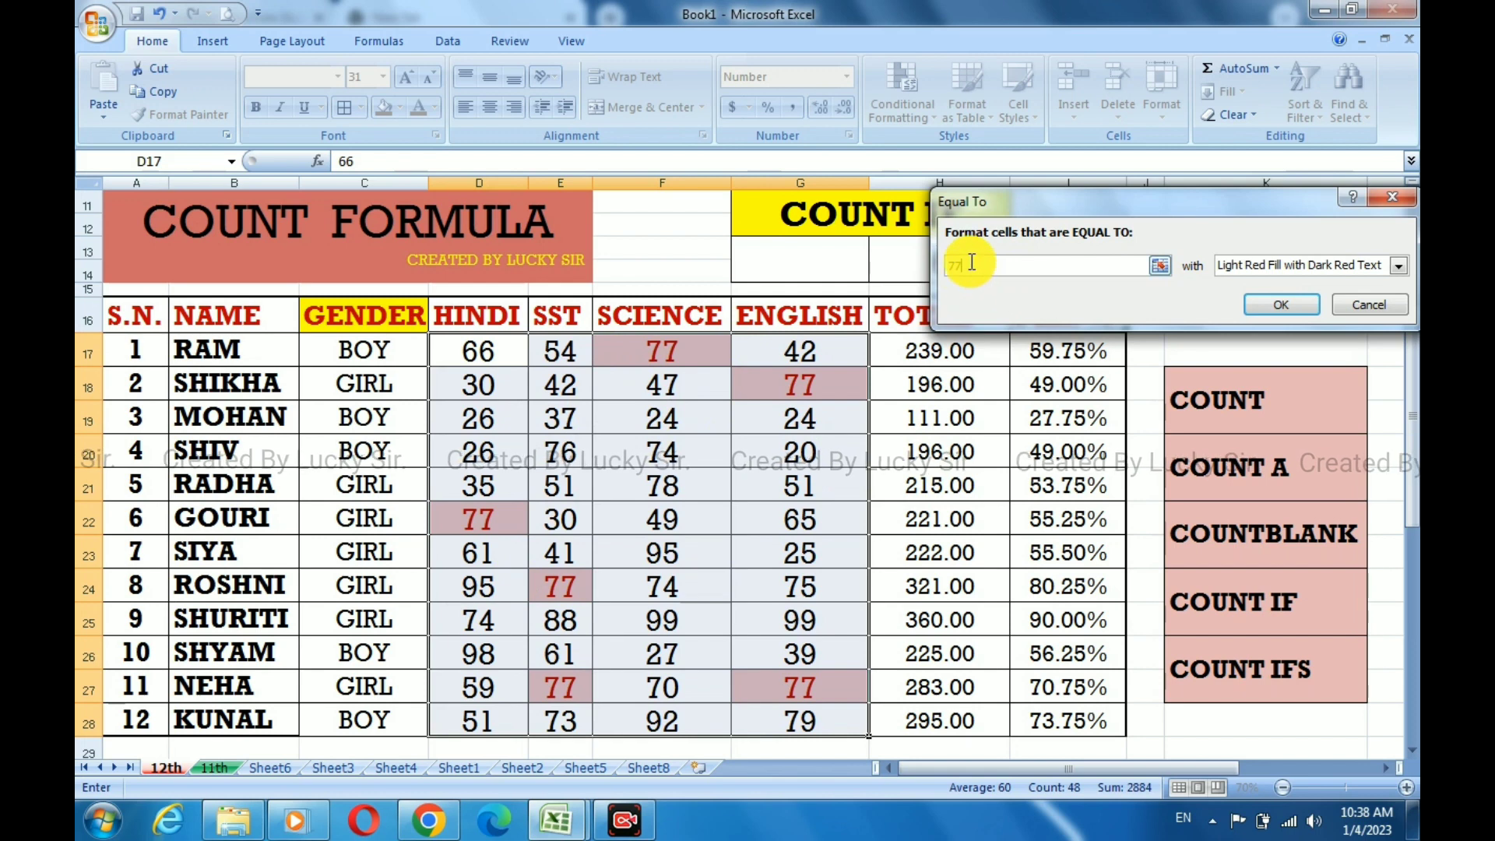
{"action": "left_click_drag", "start_coordinate": [972, 262], "coordinate": [915, 263]}
{"action": "type", "text": "95"}
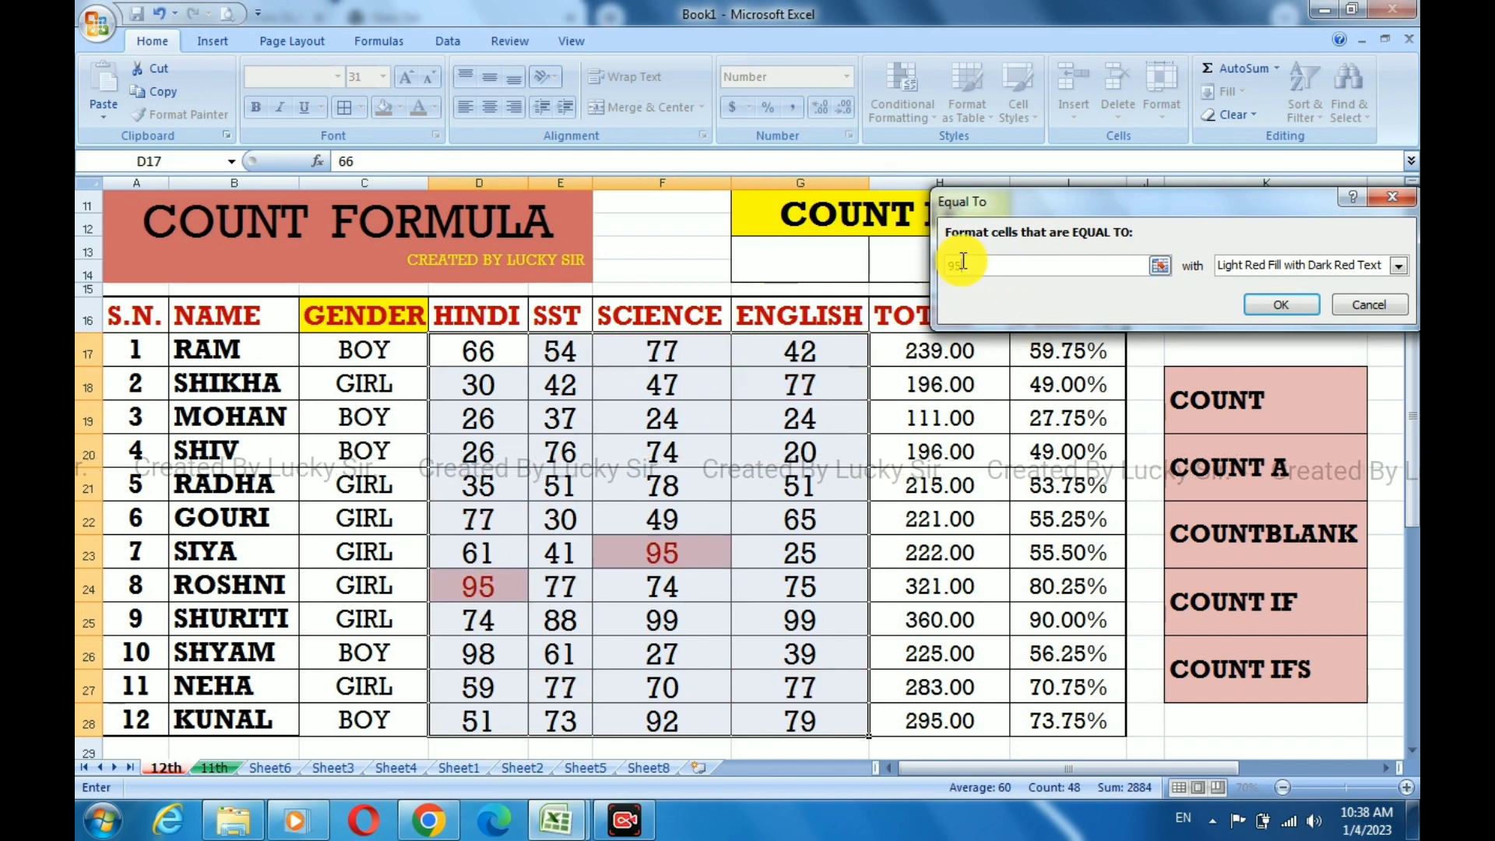
{"action": "left_click_drag", "start_coordinate": [983, 271], "coordinate": [942, 269]}
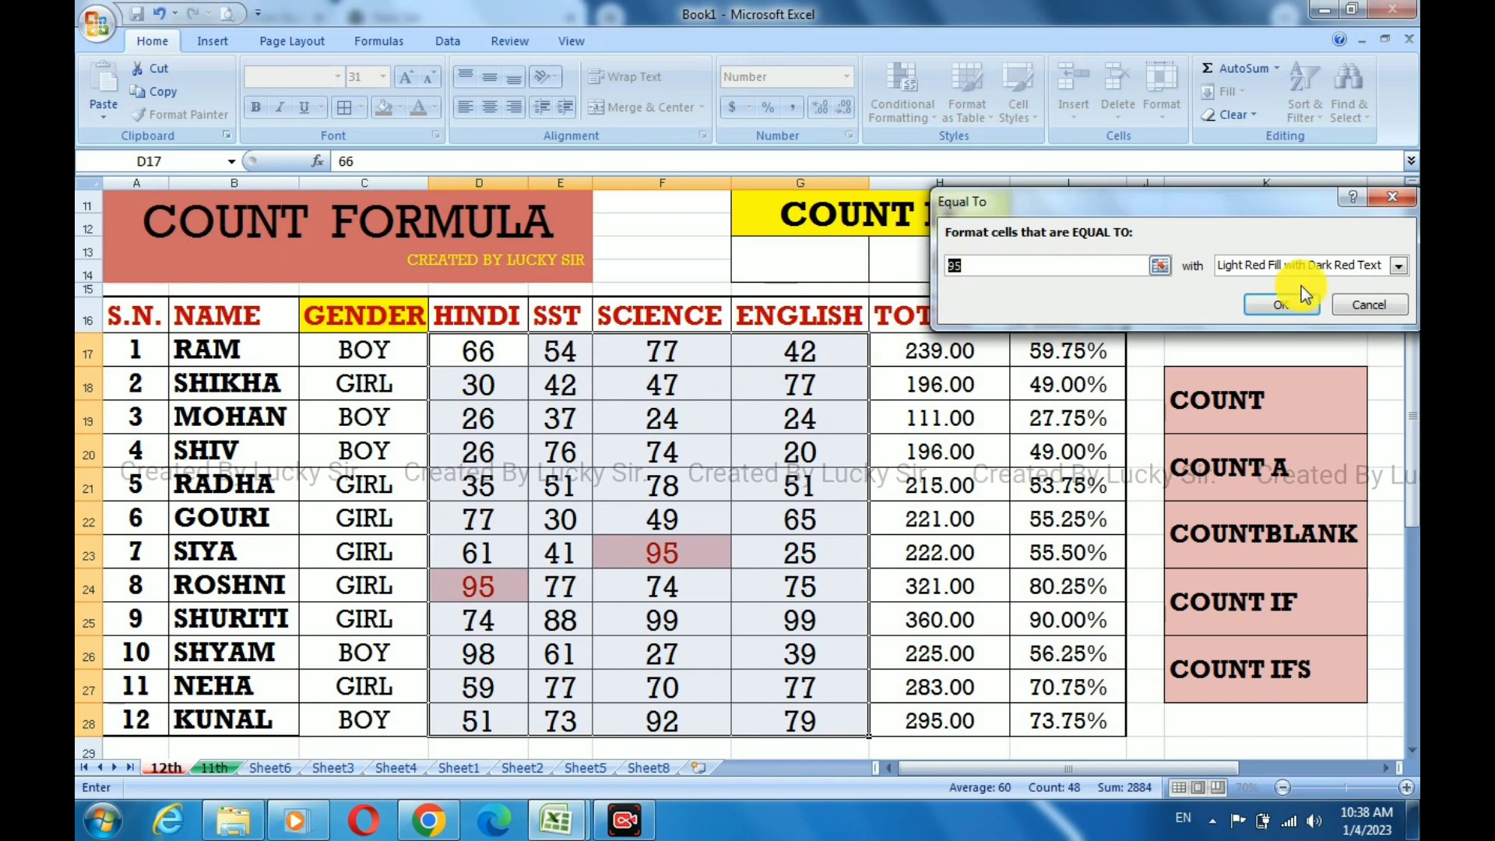
{"action": "left_click", "coordinate": [1355, 304]}
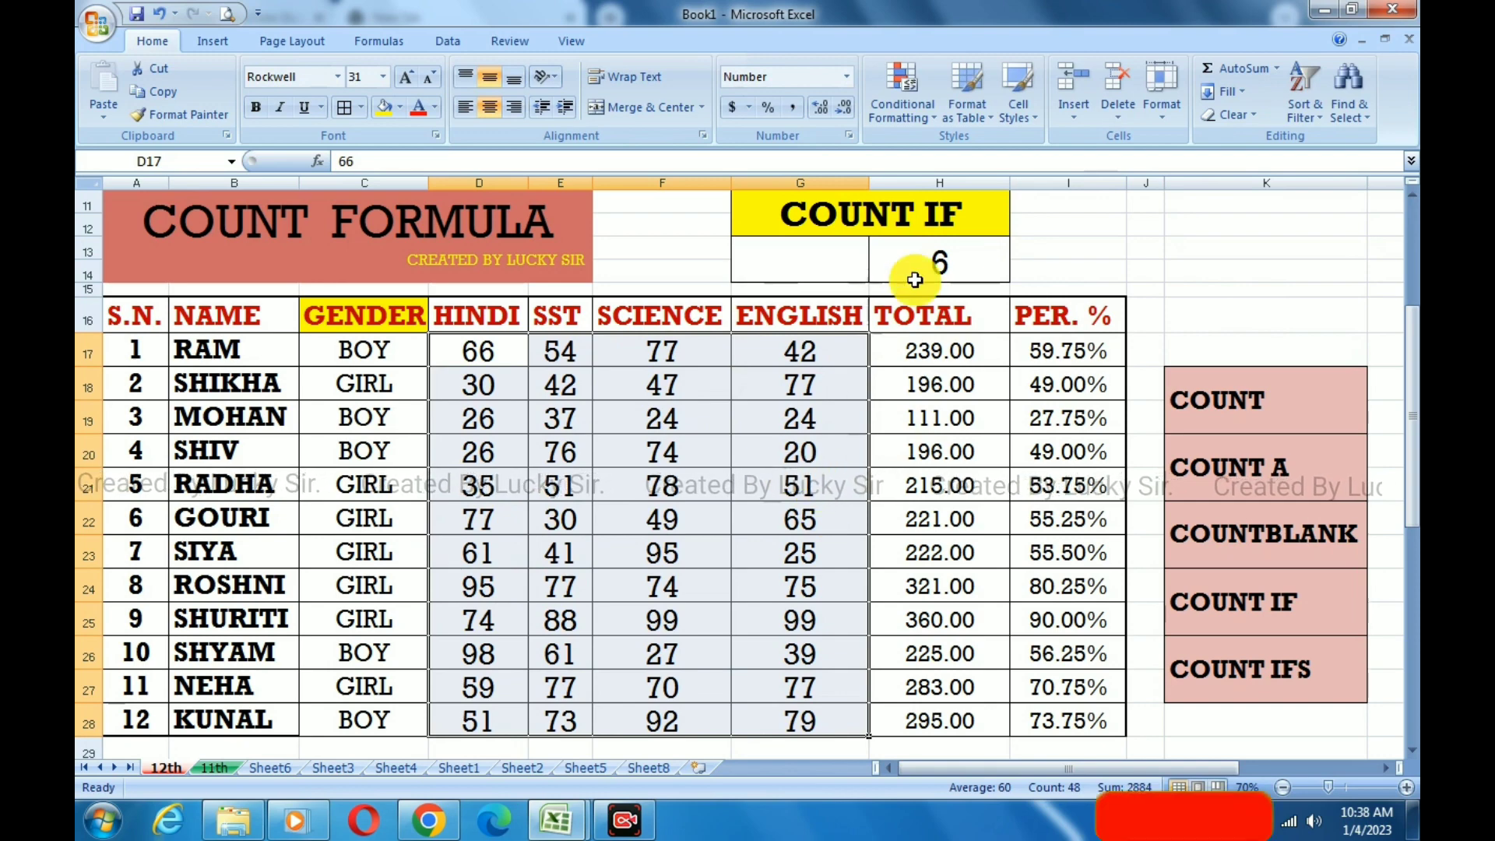
Delete the "77" criterion from the COUNTIF formula in H13, leaving =COUNTIF(D17:G28,), and select cell G13.
{"action": "double_click", "coordinate": [966, 257]}
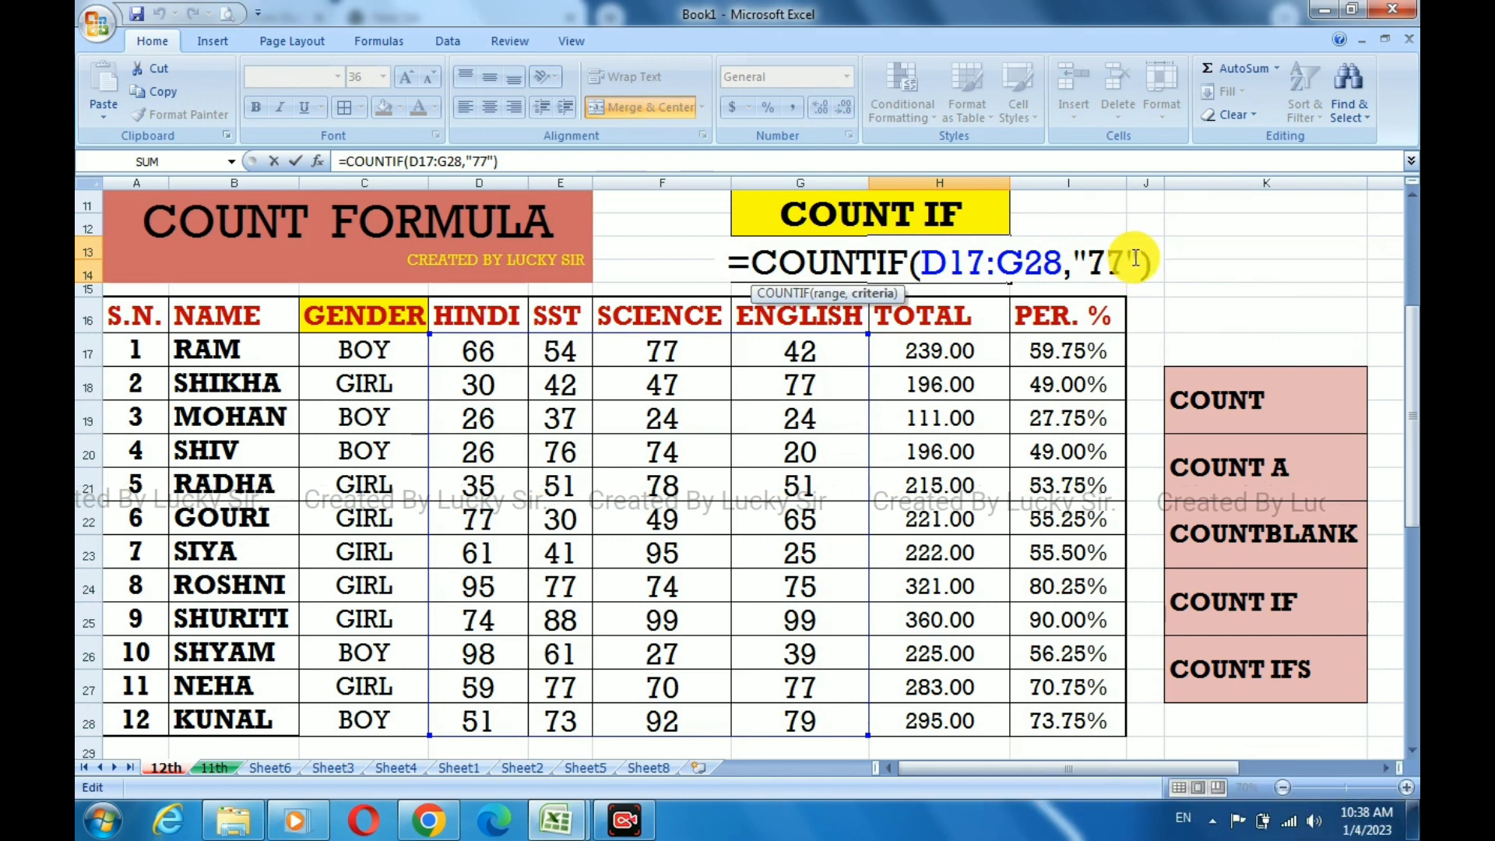
{"action": "left_click_drag", "start_coordinate": [1137, 259], "coordinate": [1081, 267]}
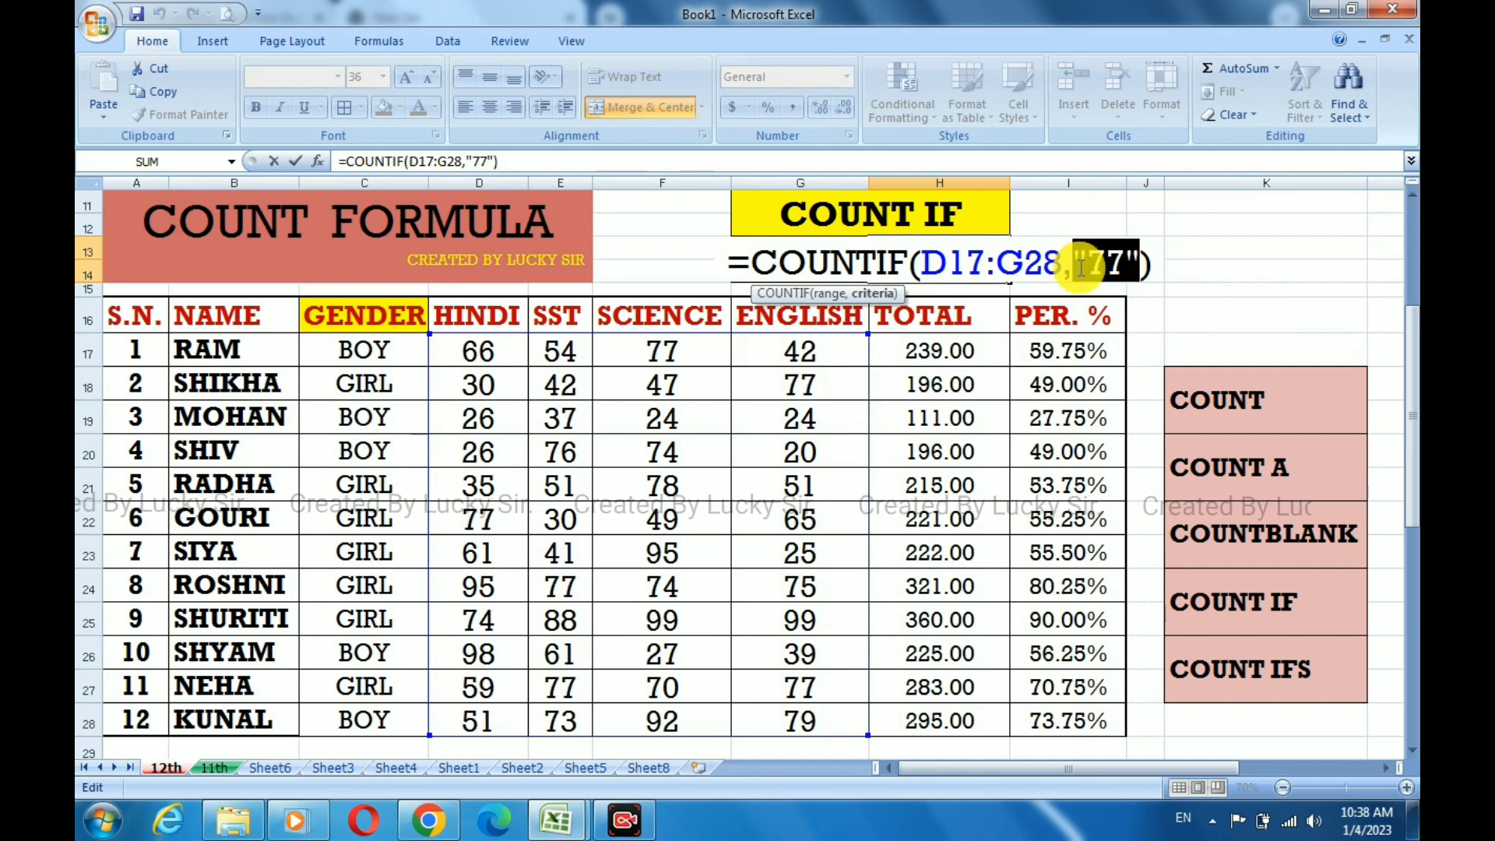
{"action": "key", "text": "BackSpace"}
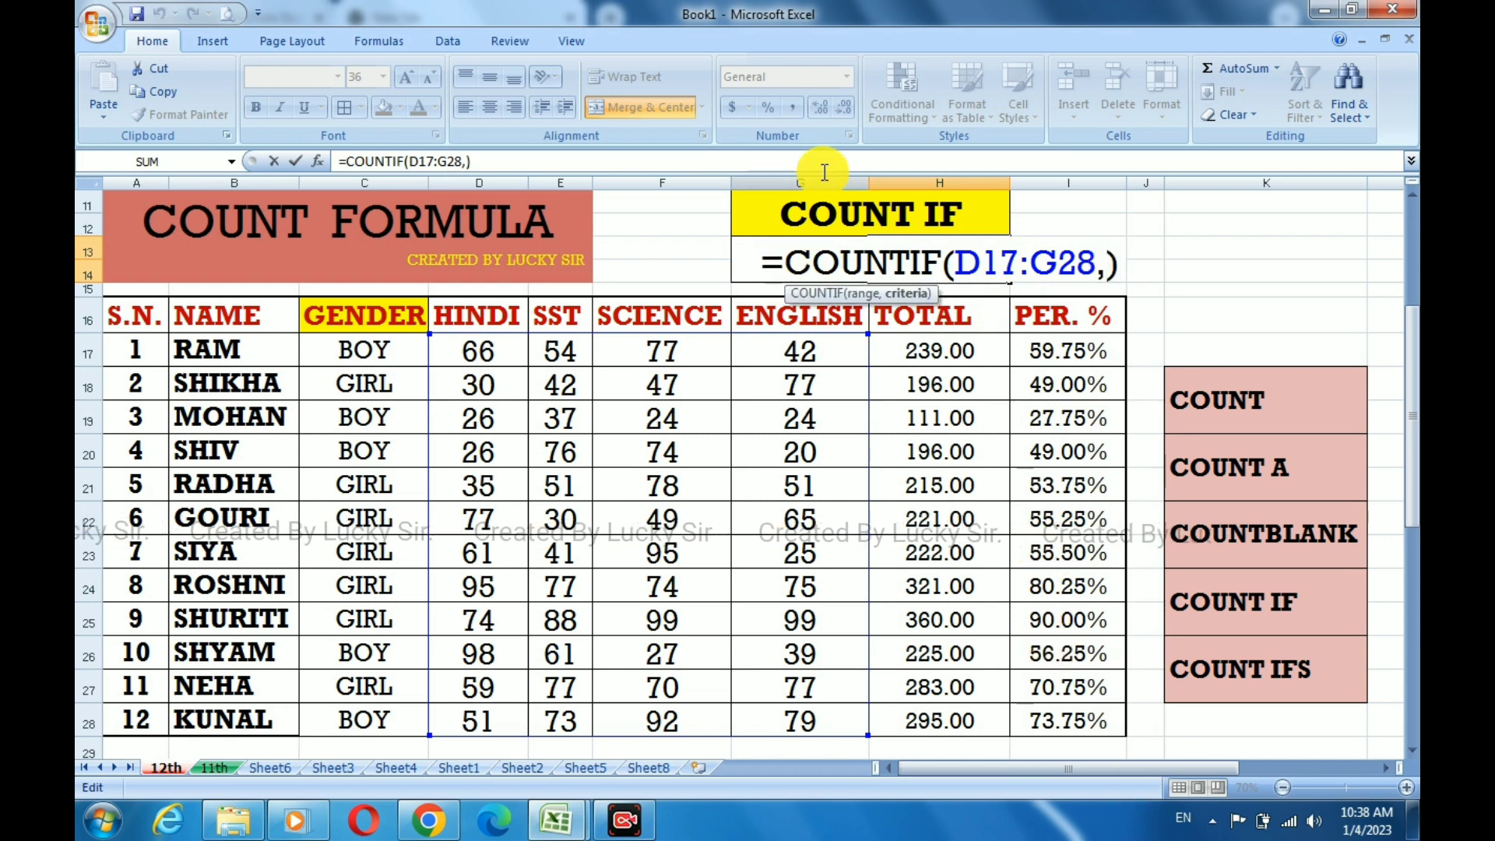
{"action": "left_click", "coordinate": [1172, 268]}
{"action": "key", "text": "BackSpace"}
{"action": "key", "text": "BackSpace"}
{"action": "key", "text": "BackSpace"}
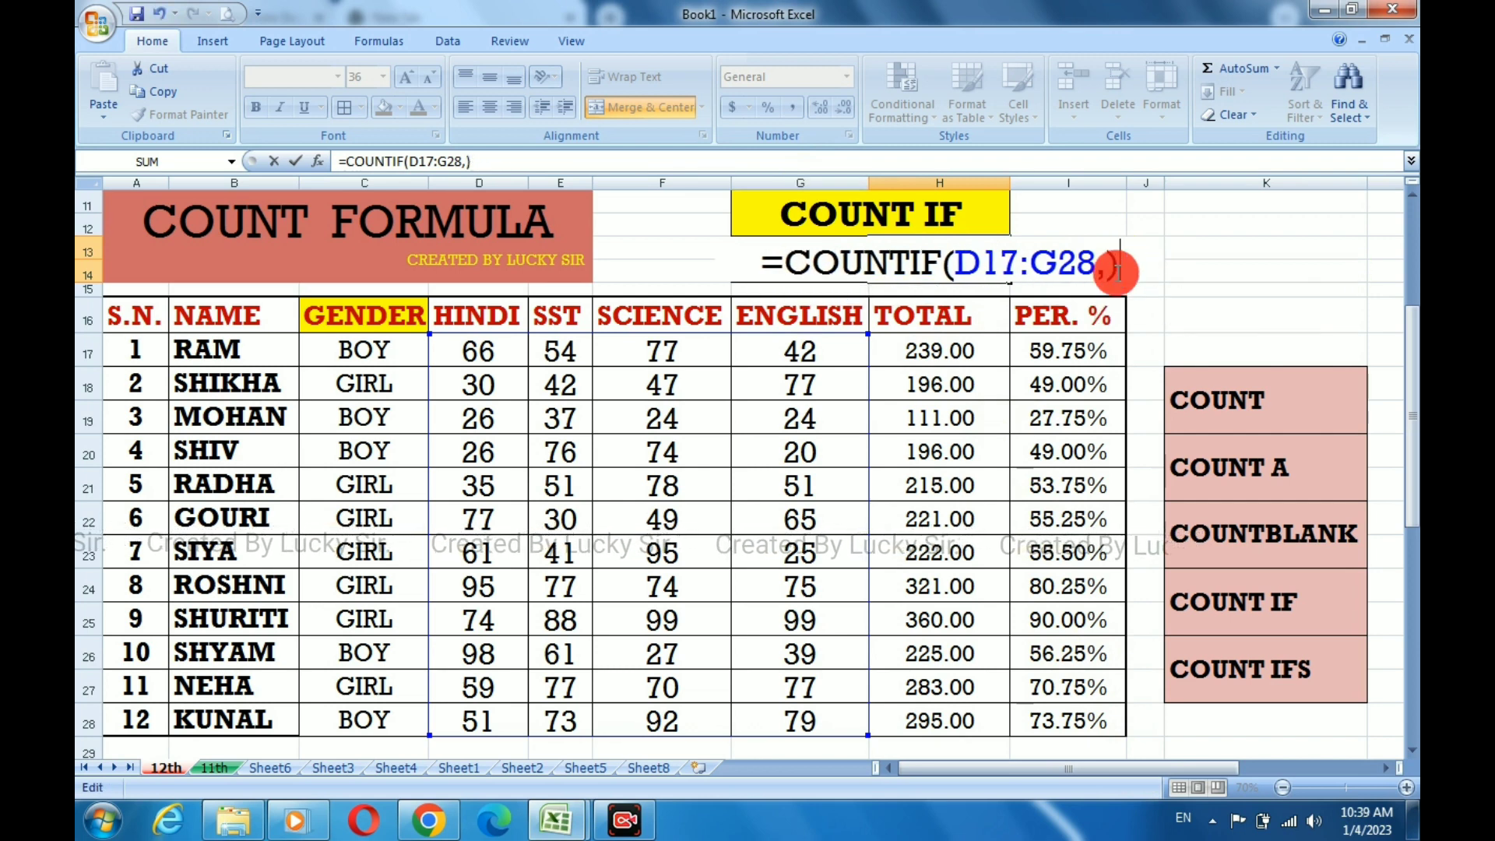
{"action": "key", "text": "Return"}
{"action": "left_click", "coordinate": [863, 266]}
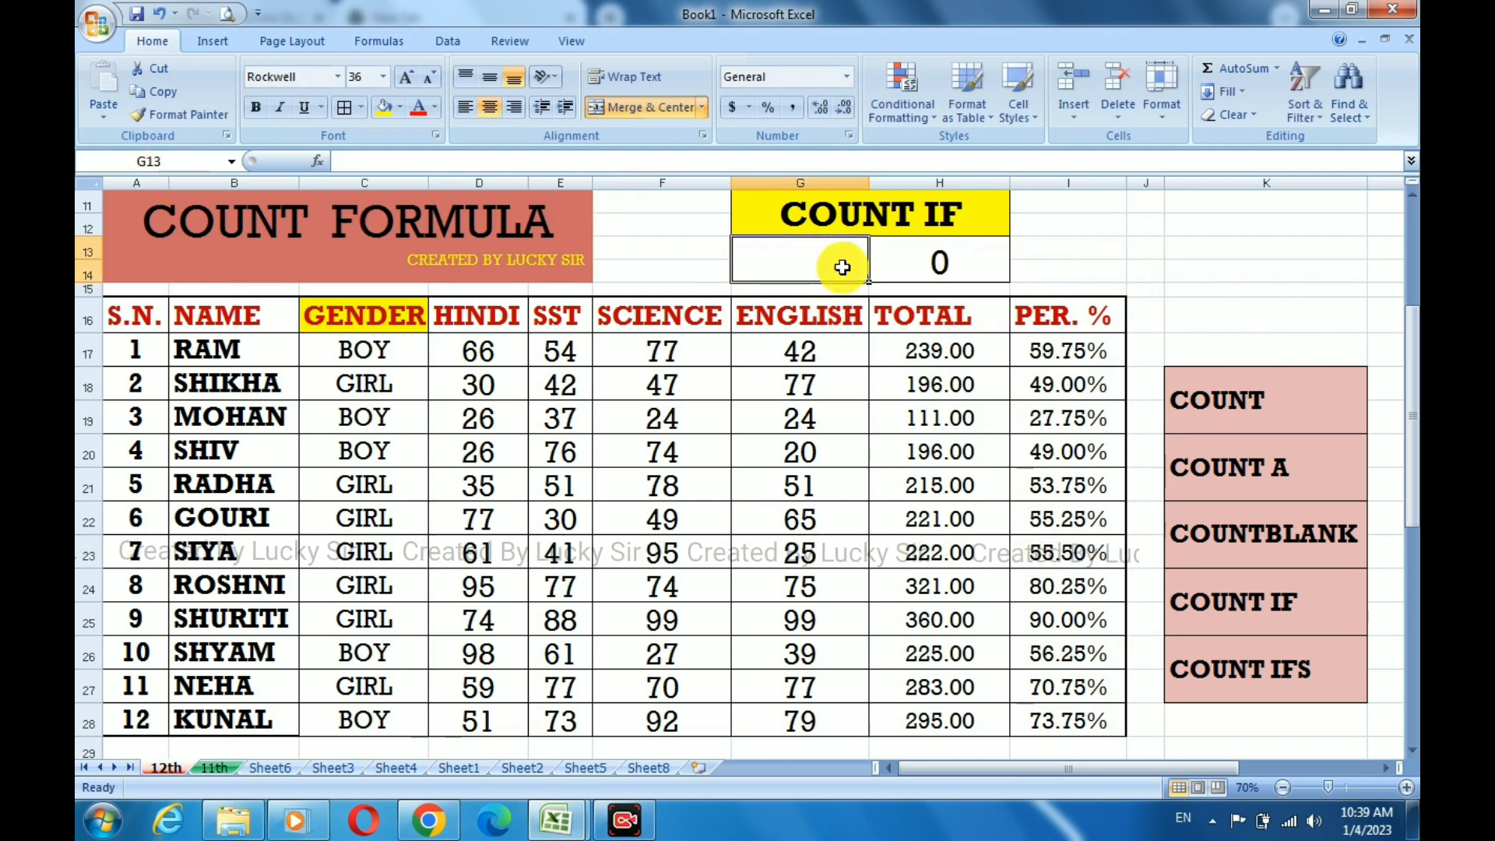
Use cell G13 as the criterion of the COUNTIF formula in H13, making it =COUNTIF(D17:G28,G13).
{"action": "double_click", "coordinate": [980, 262]}
{"action": "left_click", "coordinate": [1107, 273]}
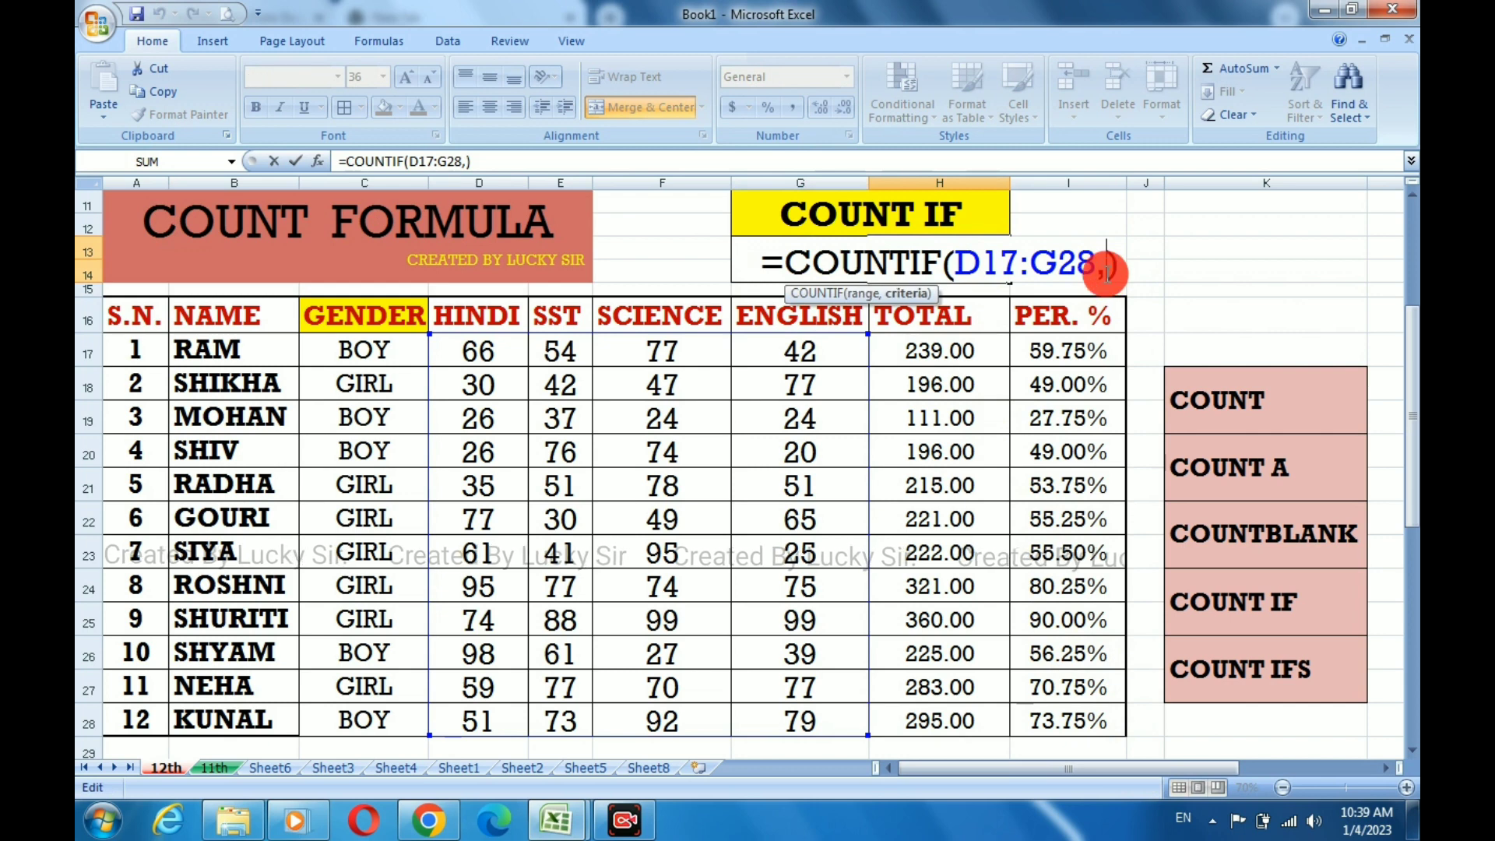
{"action": "type", "text": "G13"}
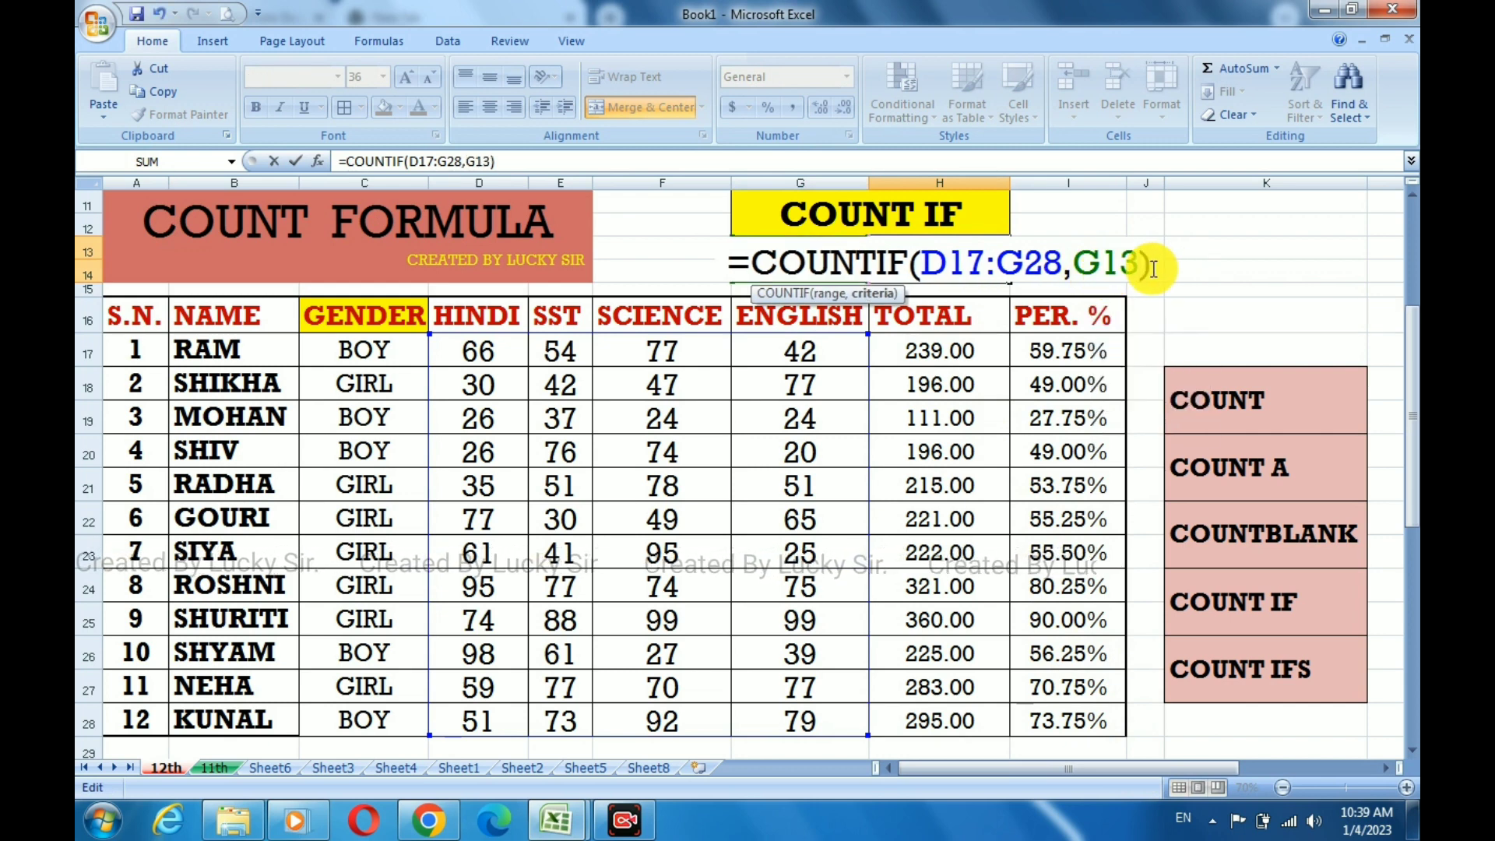
{"action": "type", "text": ")"}
{"action": "key", "text": "Return"}
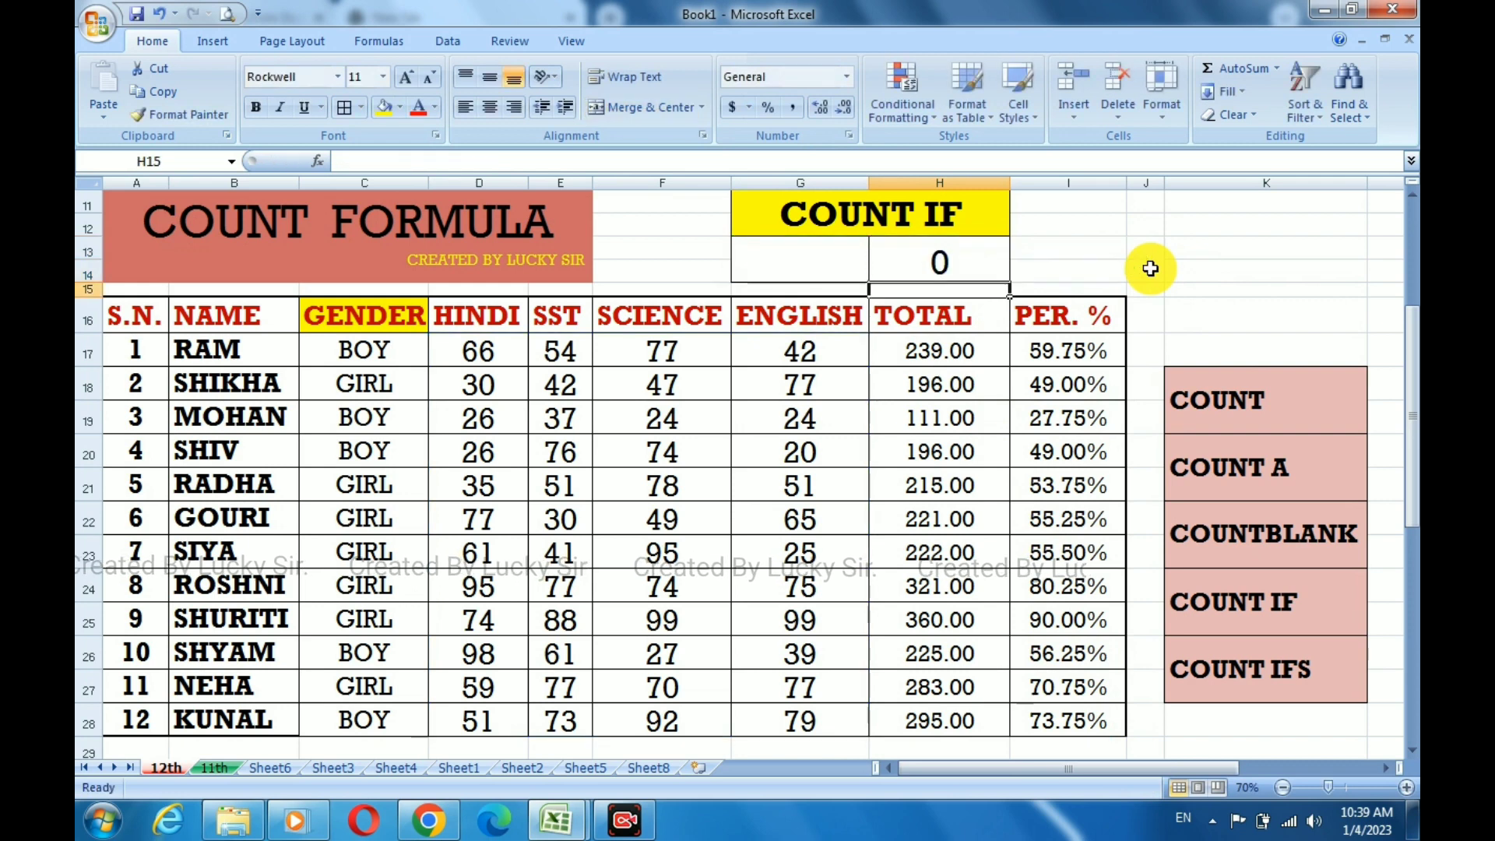
Enter 77 in cell G13 as the mark to count.
{"action": "left_click", "coordinate": [951, 257]}
{"action": "left_click", "coordinate": [841, 263]}
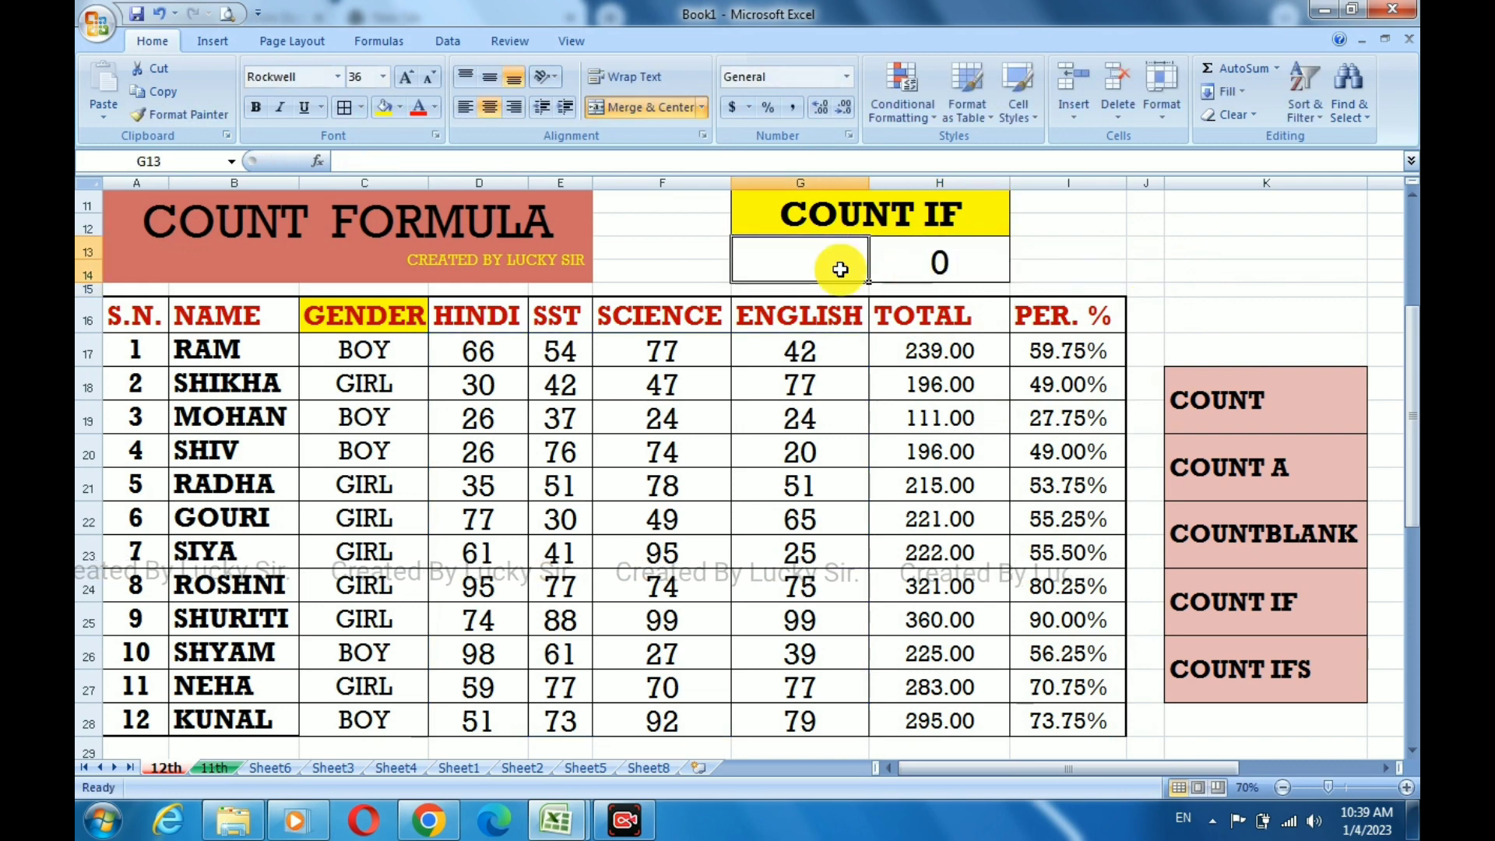
{"action": "type", "text": "77"}
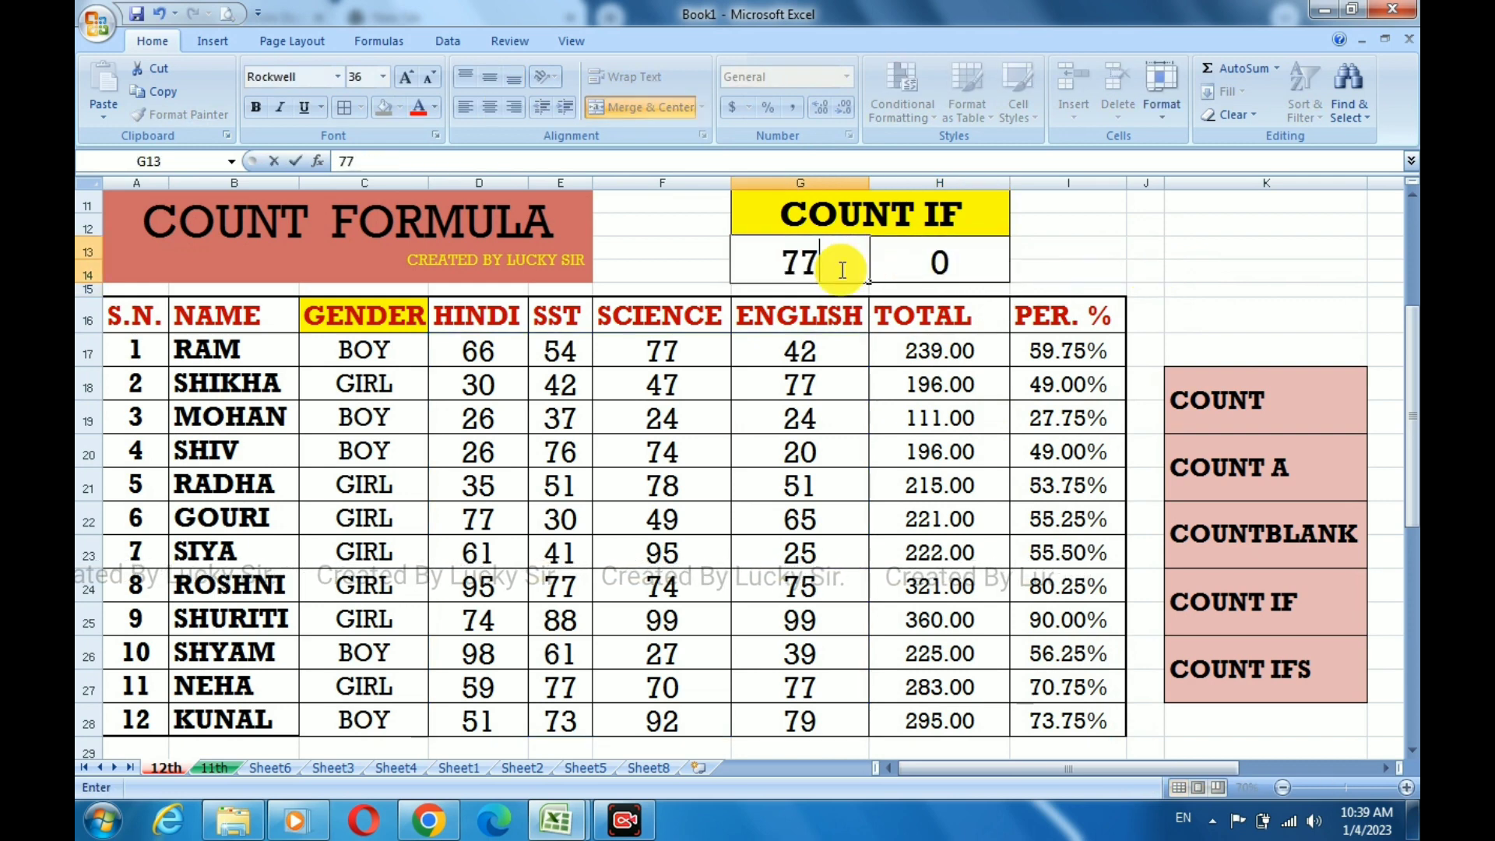
{"action": "key", "text": "Return"}
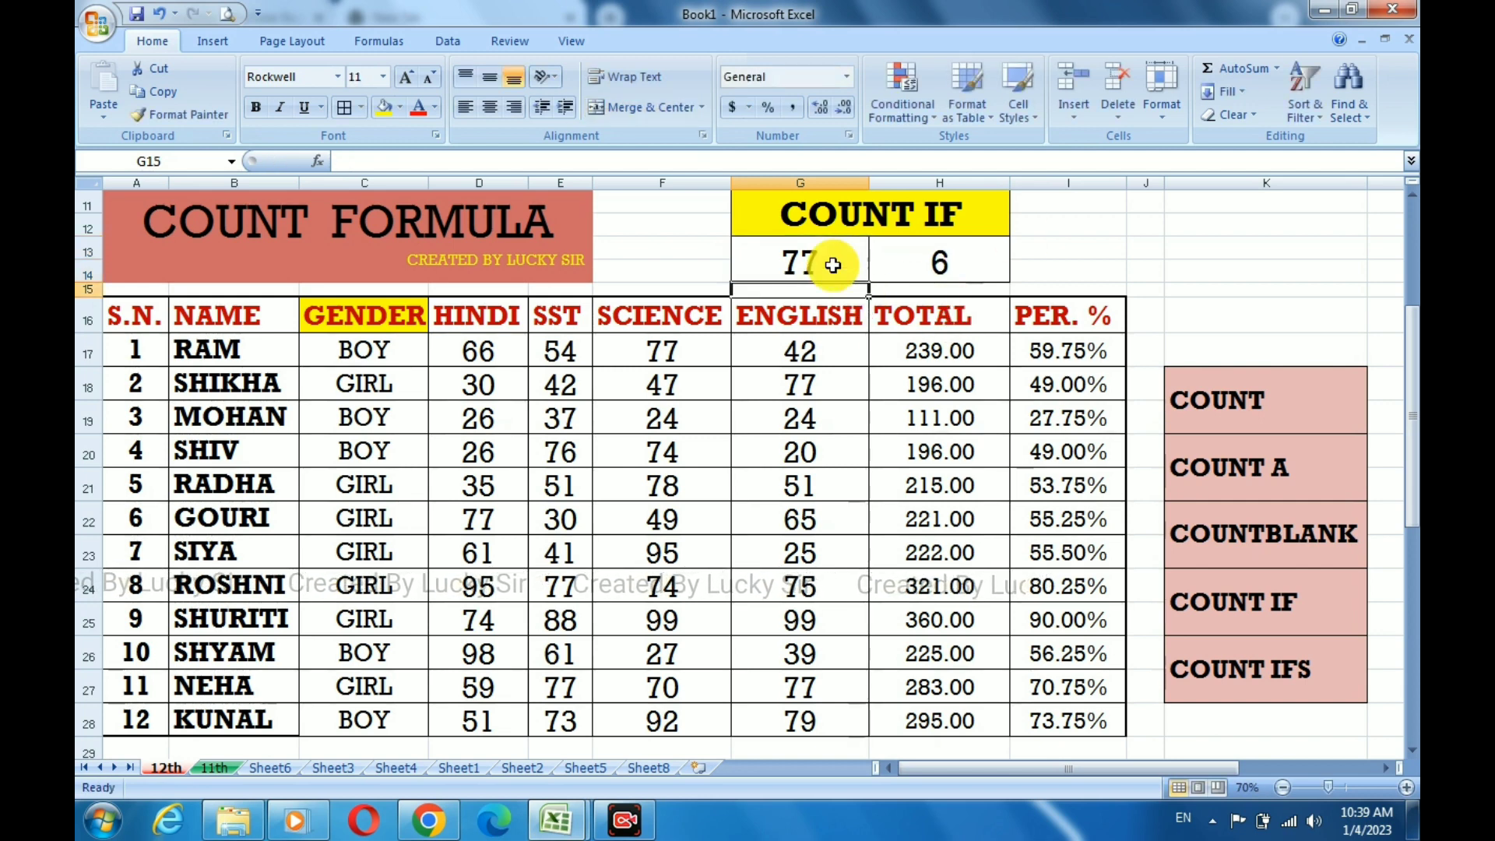
Try the marks 95, 24 and 78 one after another as the COUNTIF criterion in cell G13.
{"action": "key", "text": "Up"}
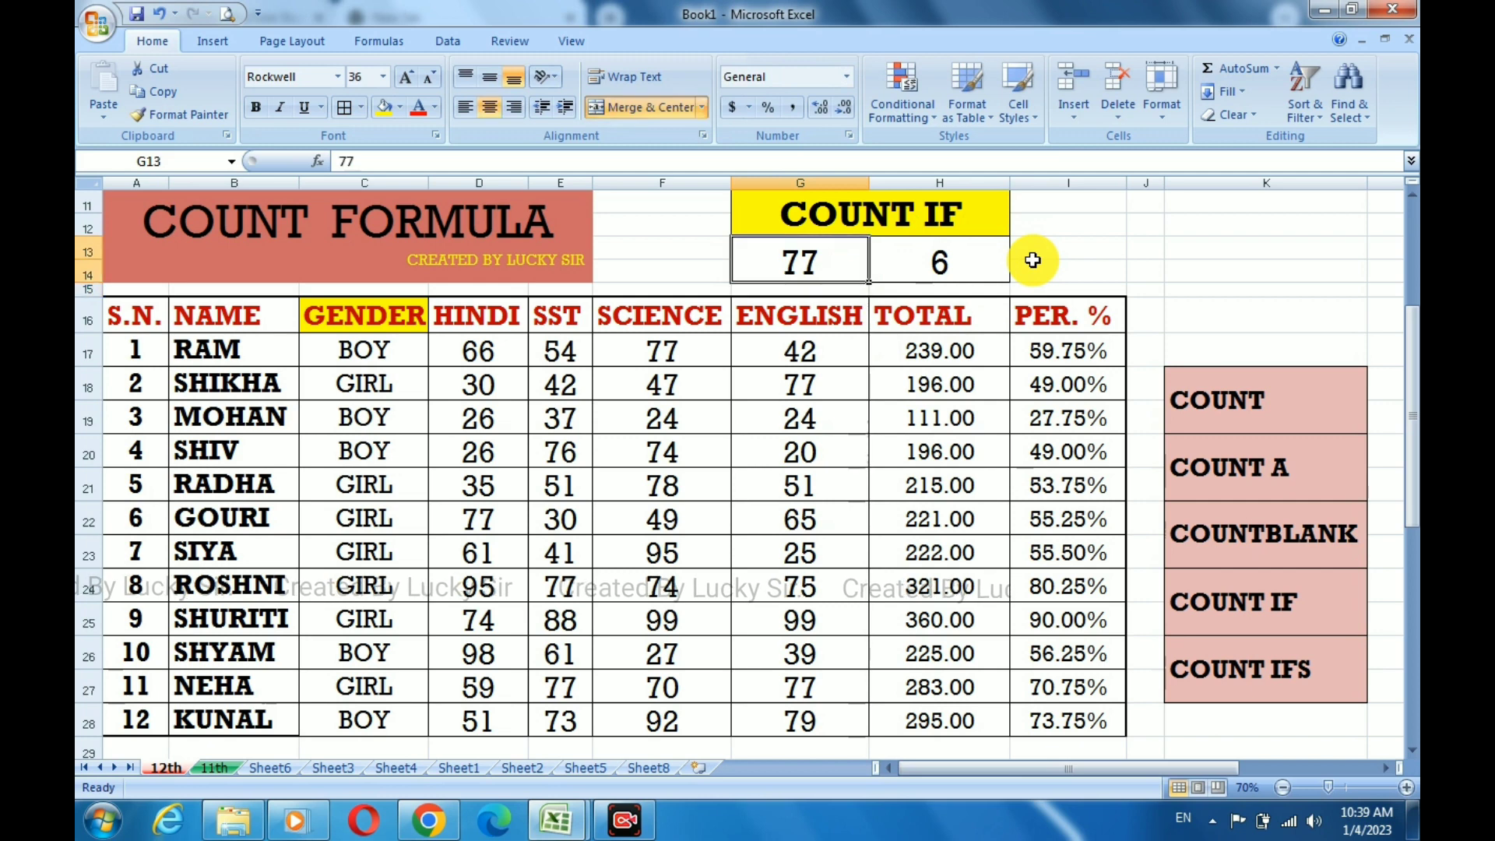
{"action": "type", "text": "95"}
{"action": "key", "text": "Return"}
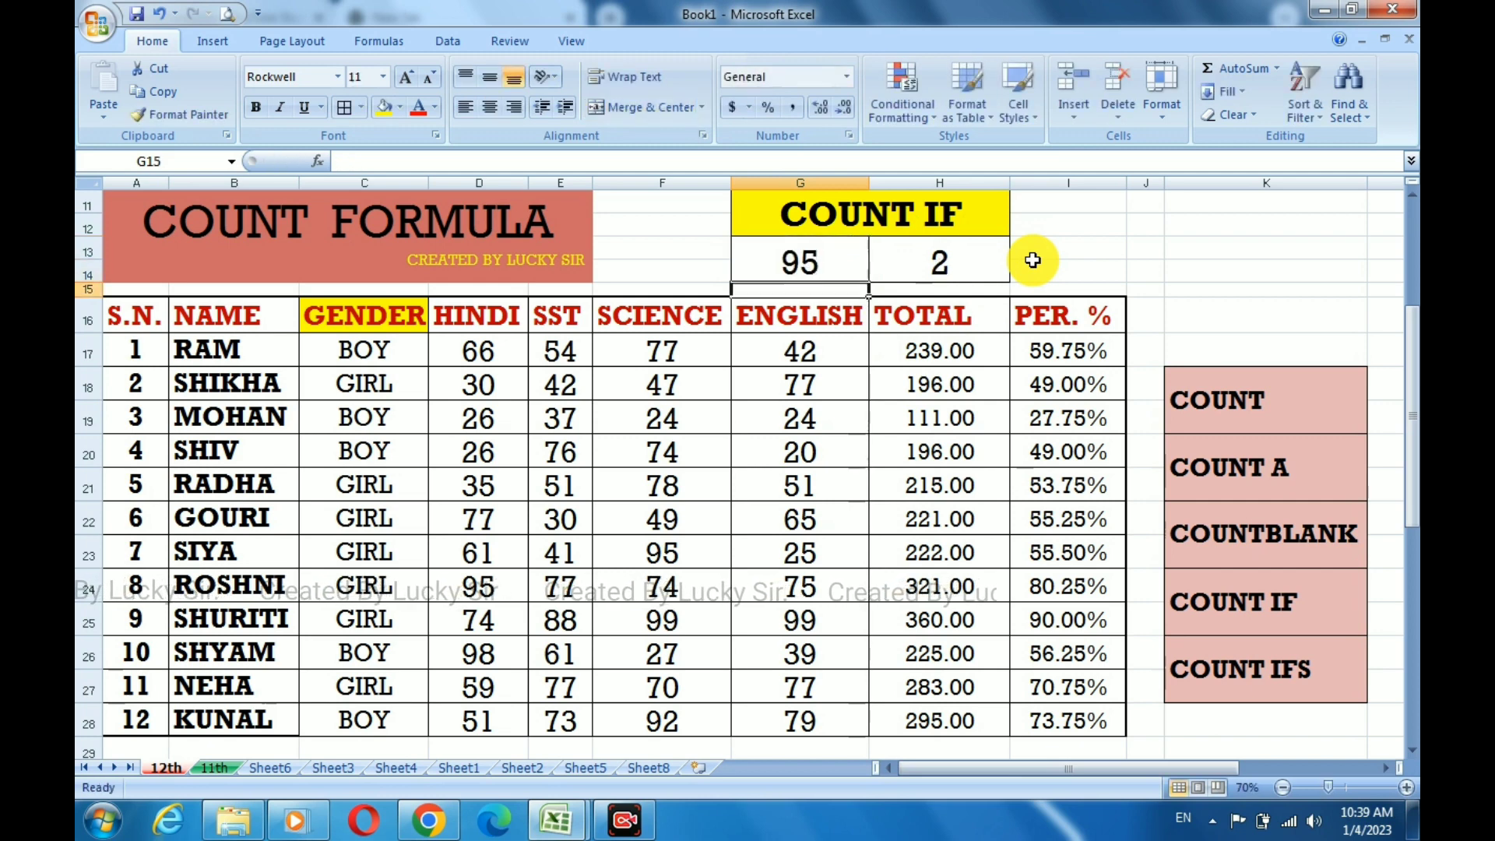
{"action": "key", "text": "Up"}
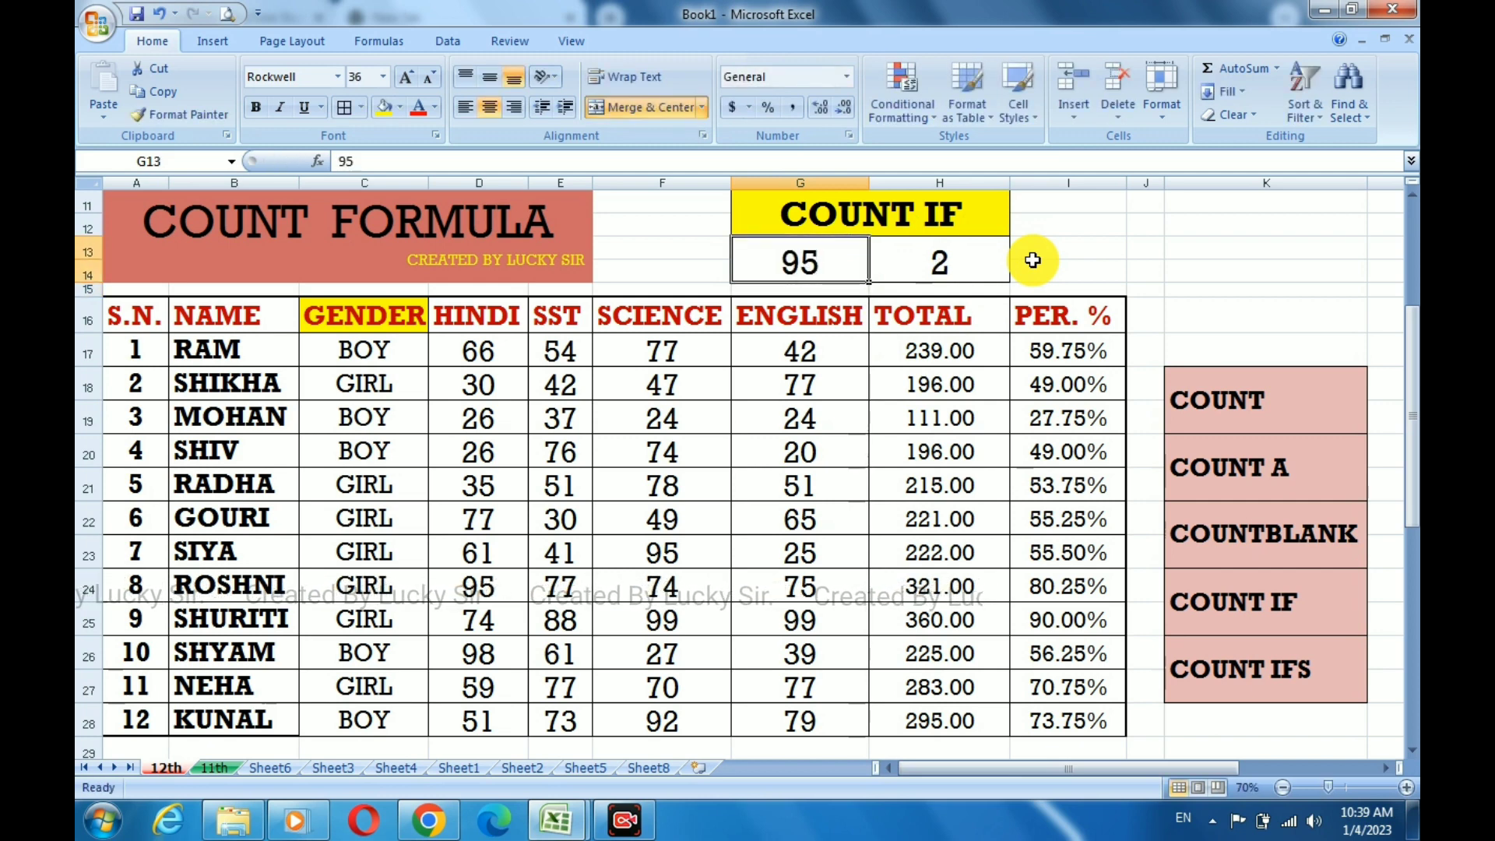
{"action": "type", "text": "24"}
{"action": "key", "text": "Return"}
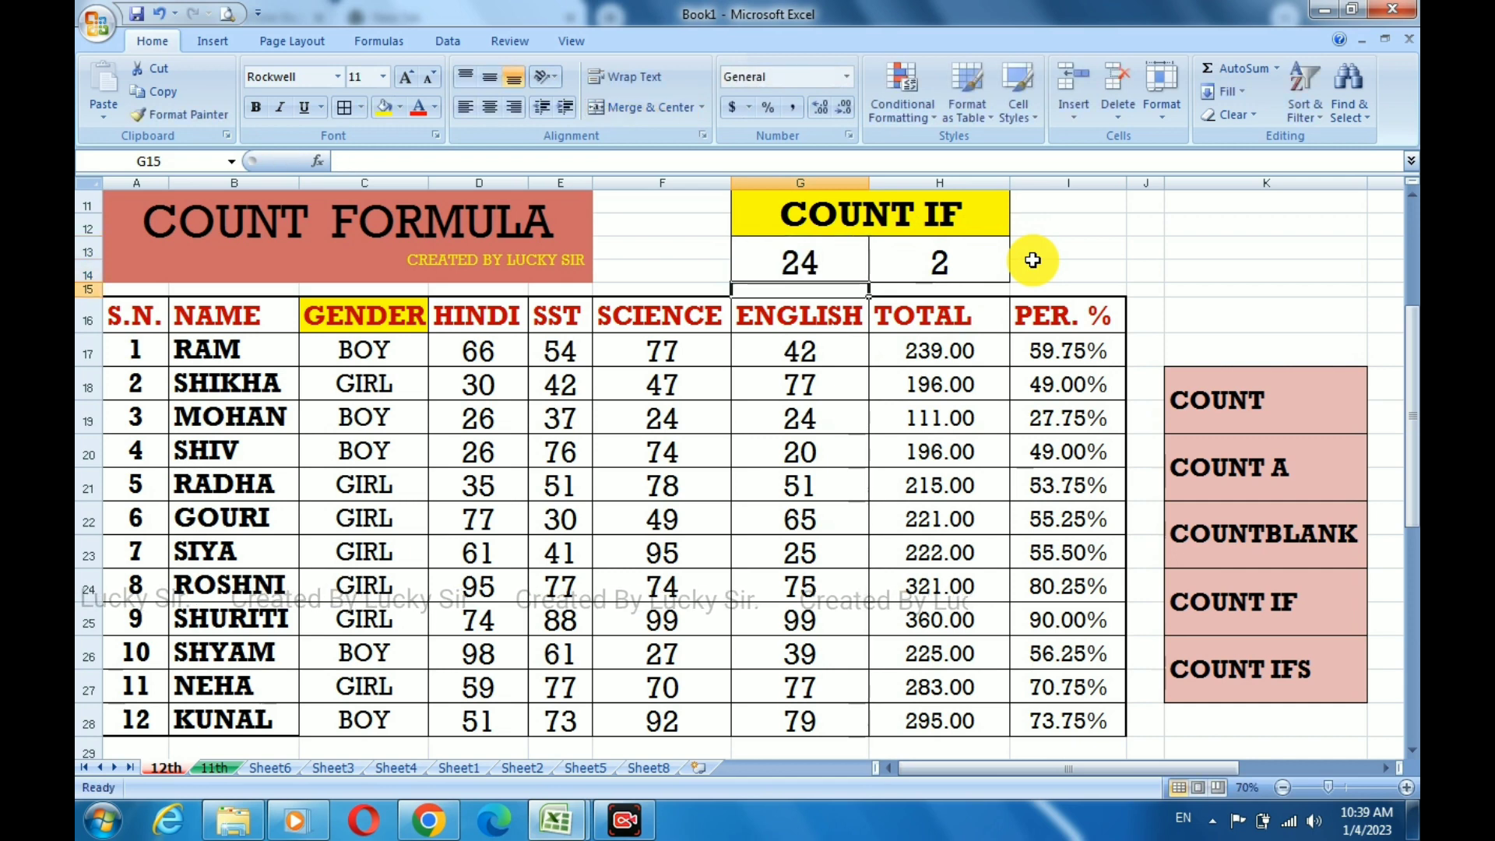
{"action": "key", "text": "Up"}
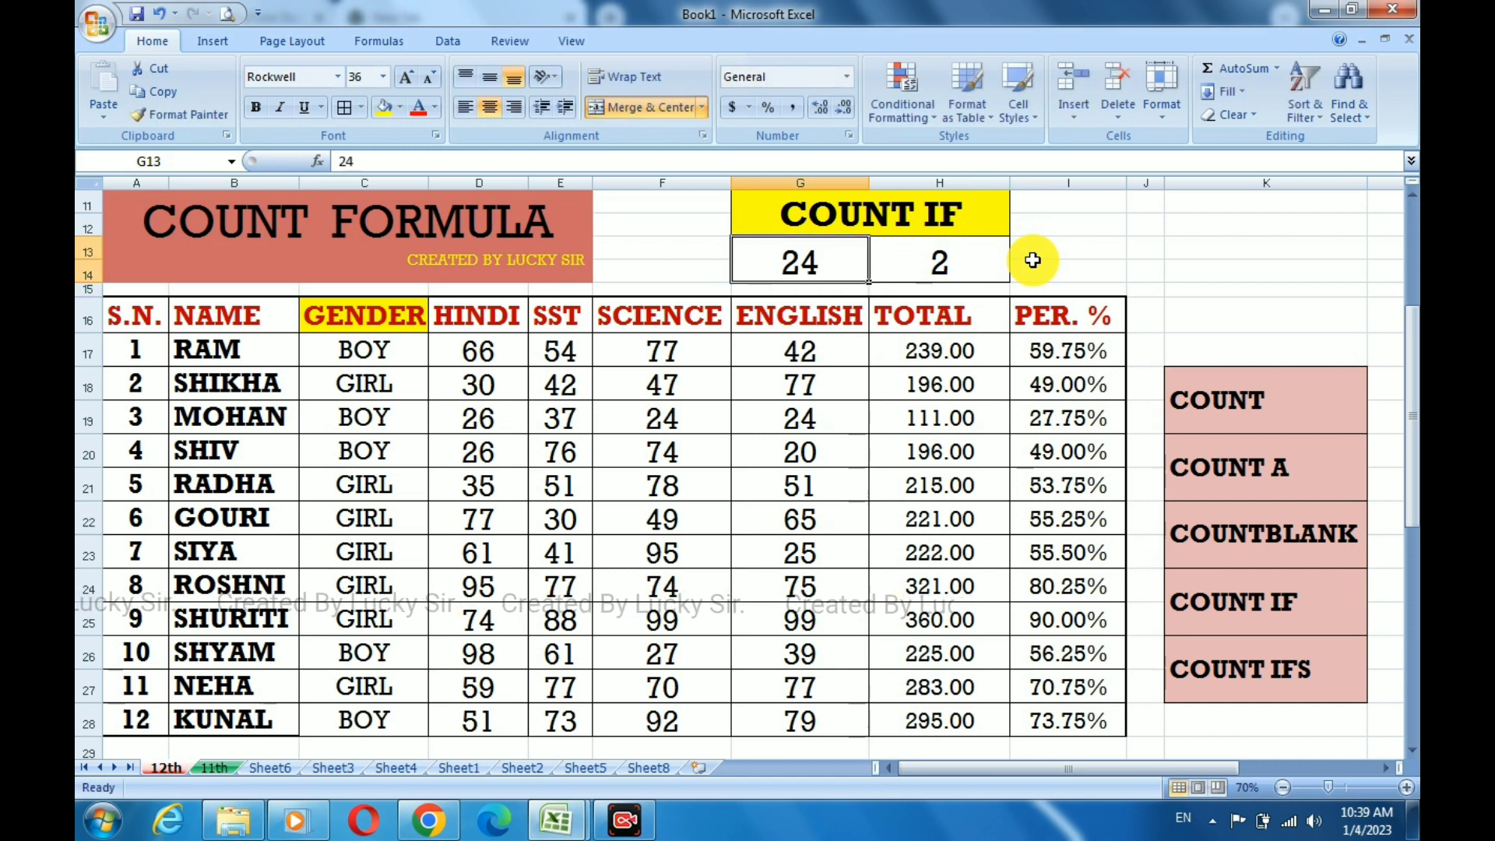
{"action": "type", "text": "78"}
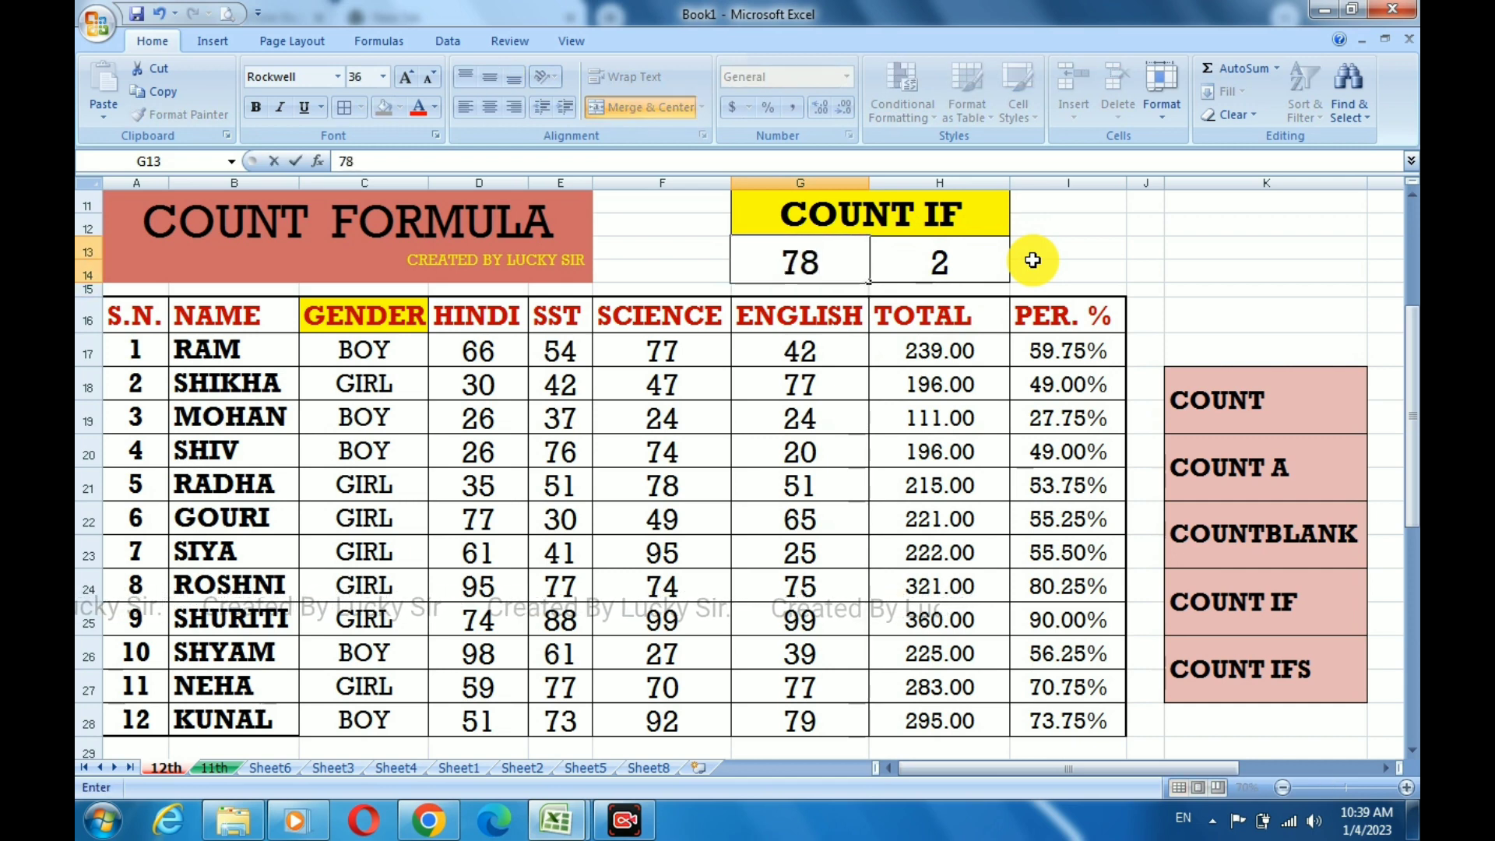
{"action": "key", "text": "Return"}
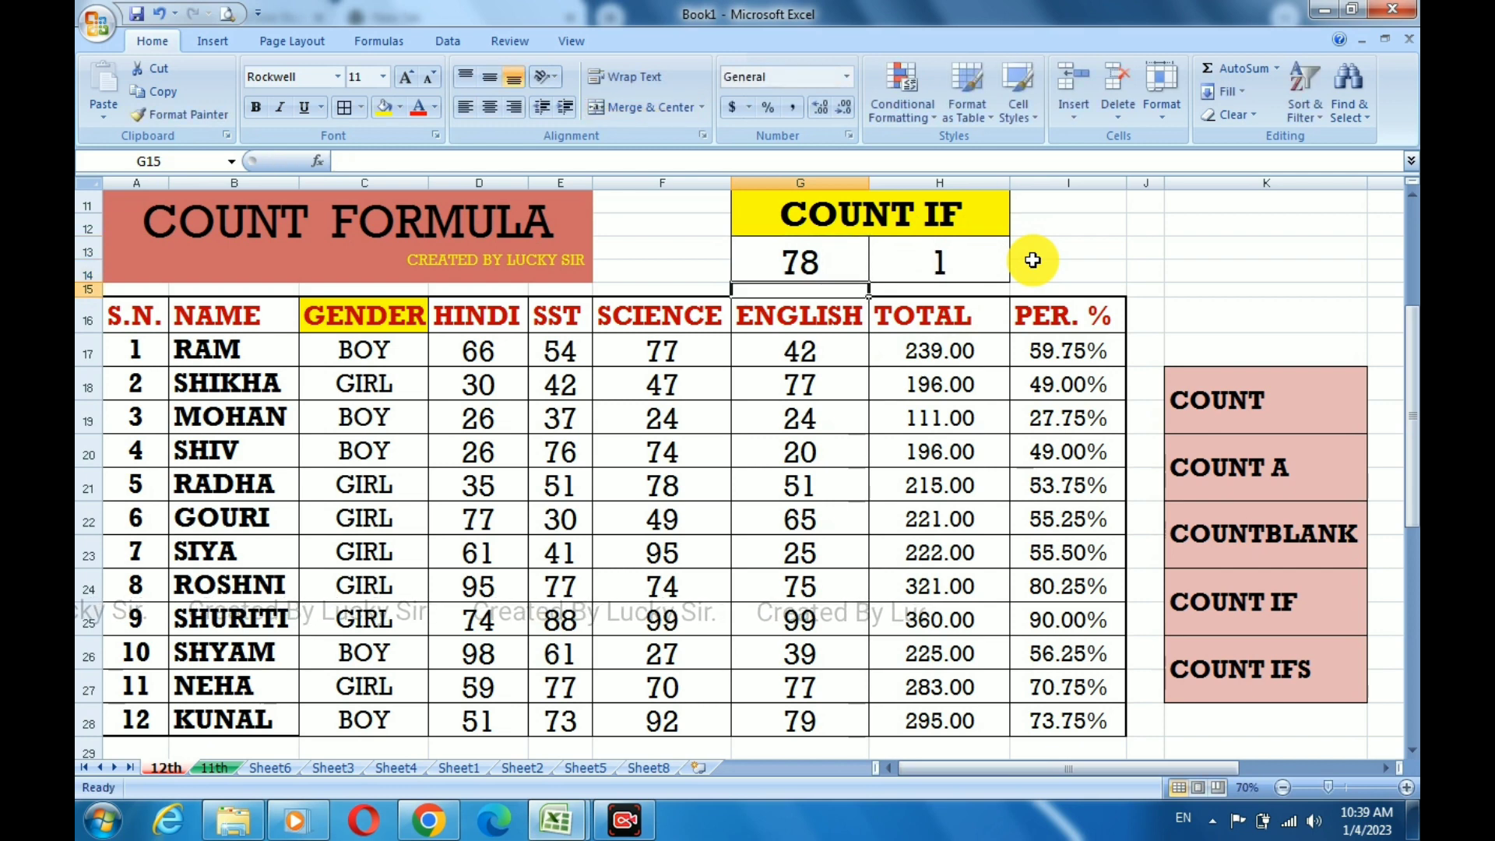
{"action": "key", "text": "Up"}
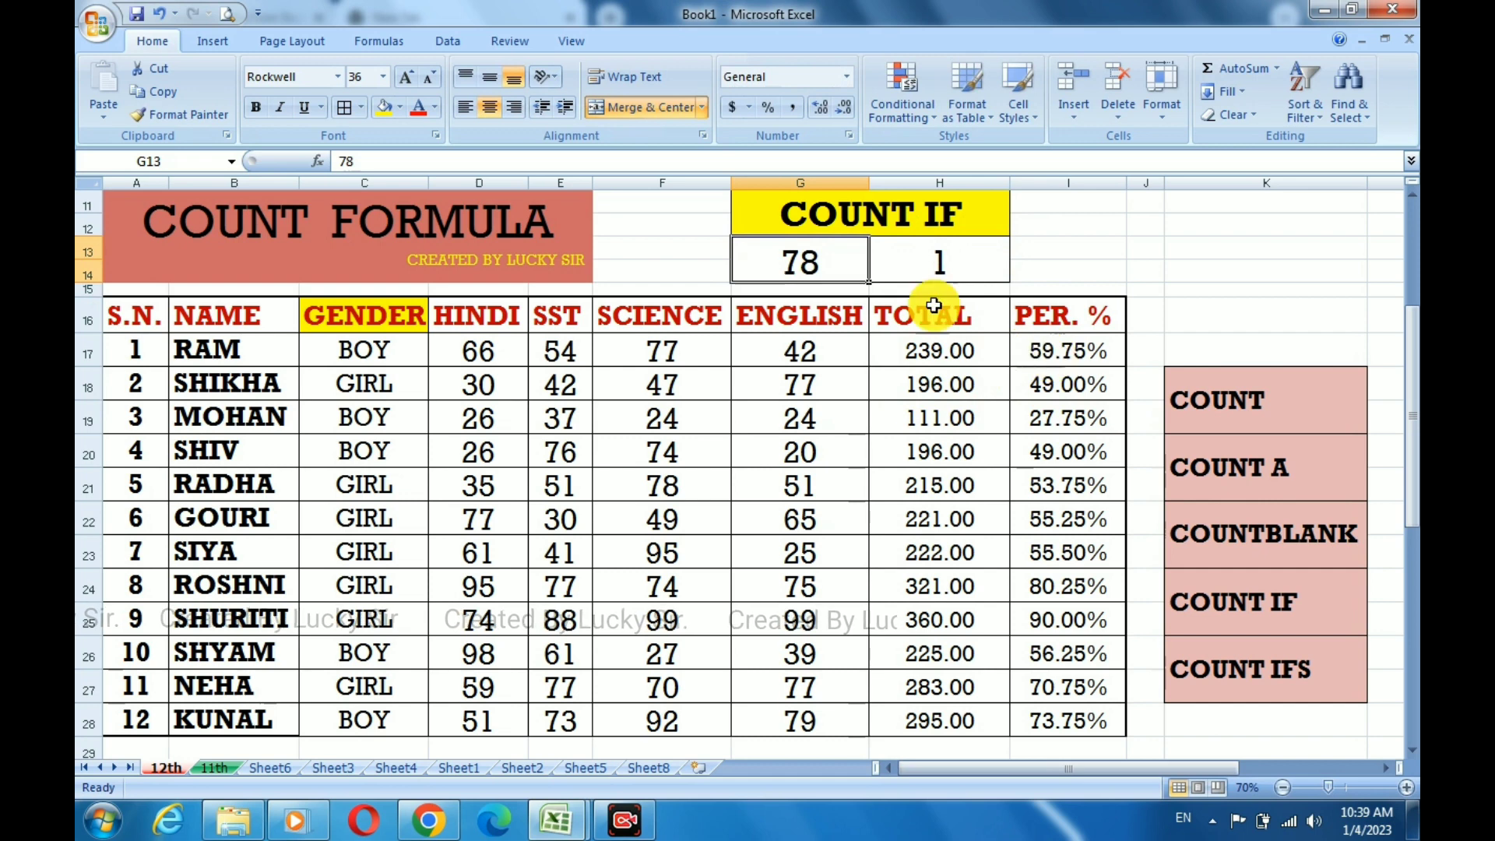
Set the criterion in cell G13 to 26 and select the COUNTIF result in H13.
{"action": "left_click", "coordinate": [938, 264]}
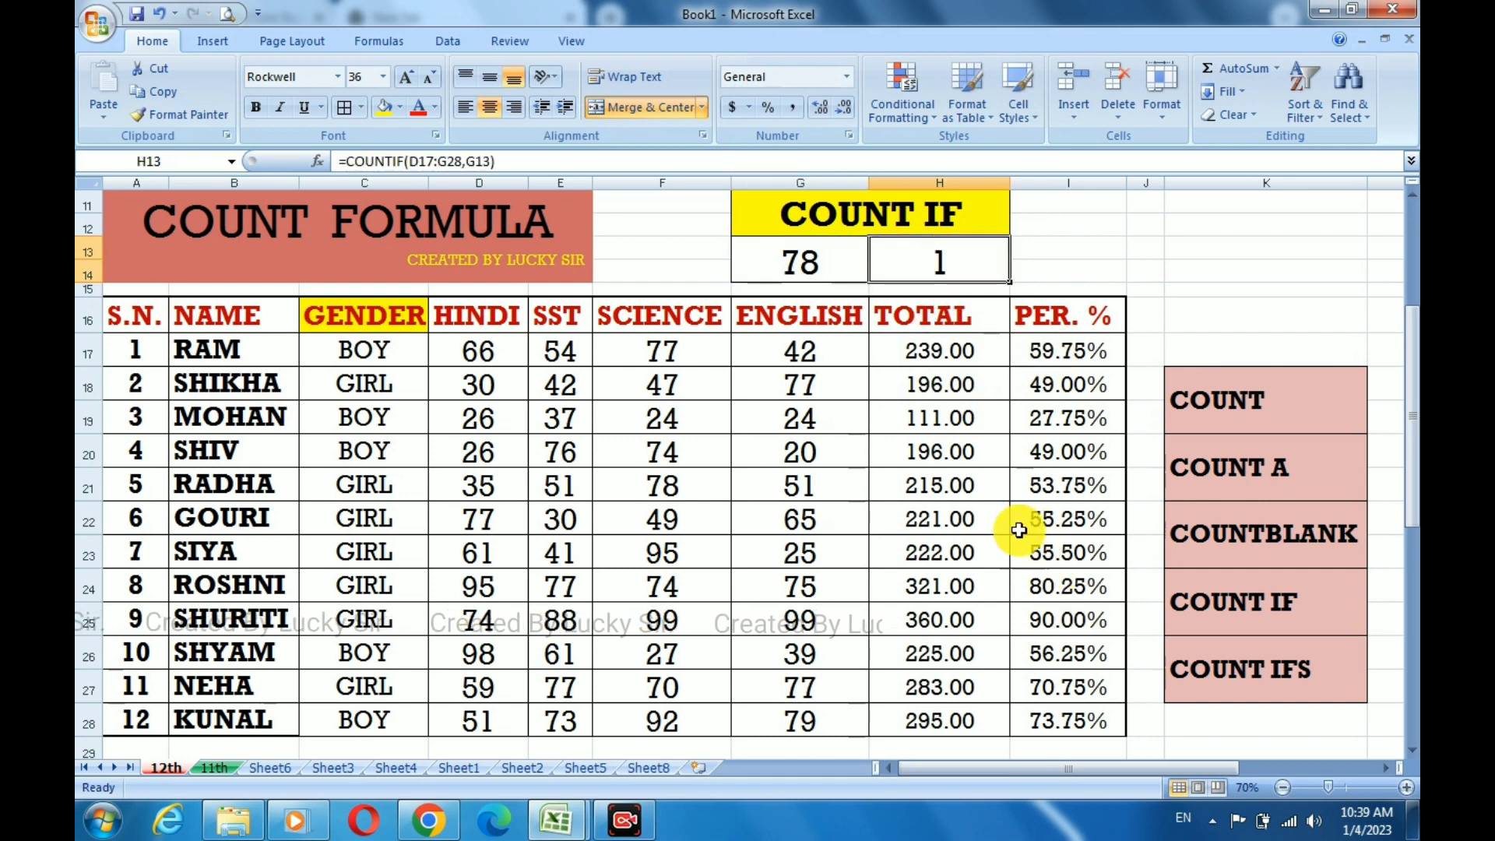
{"action": "left_click", "coordinate": [827, 259]}
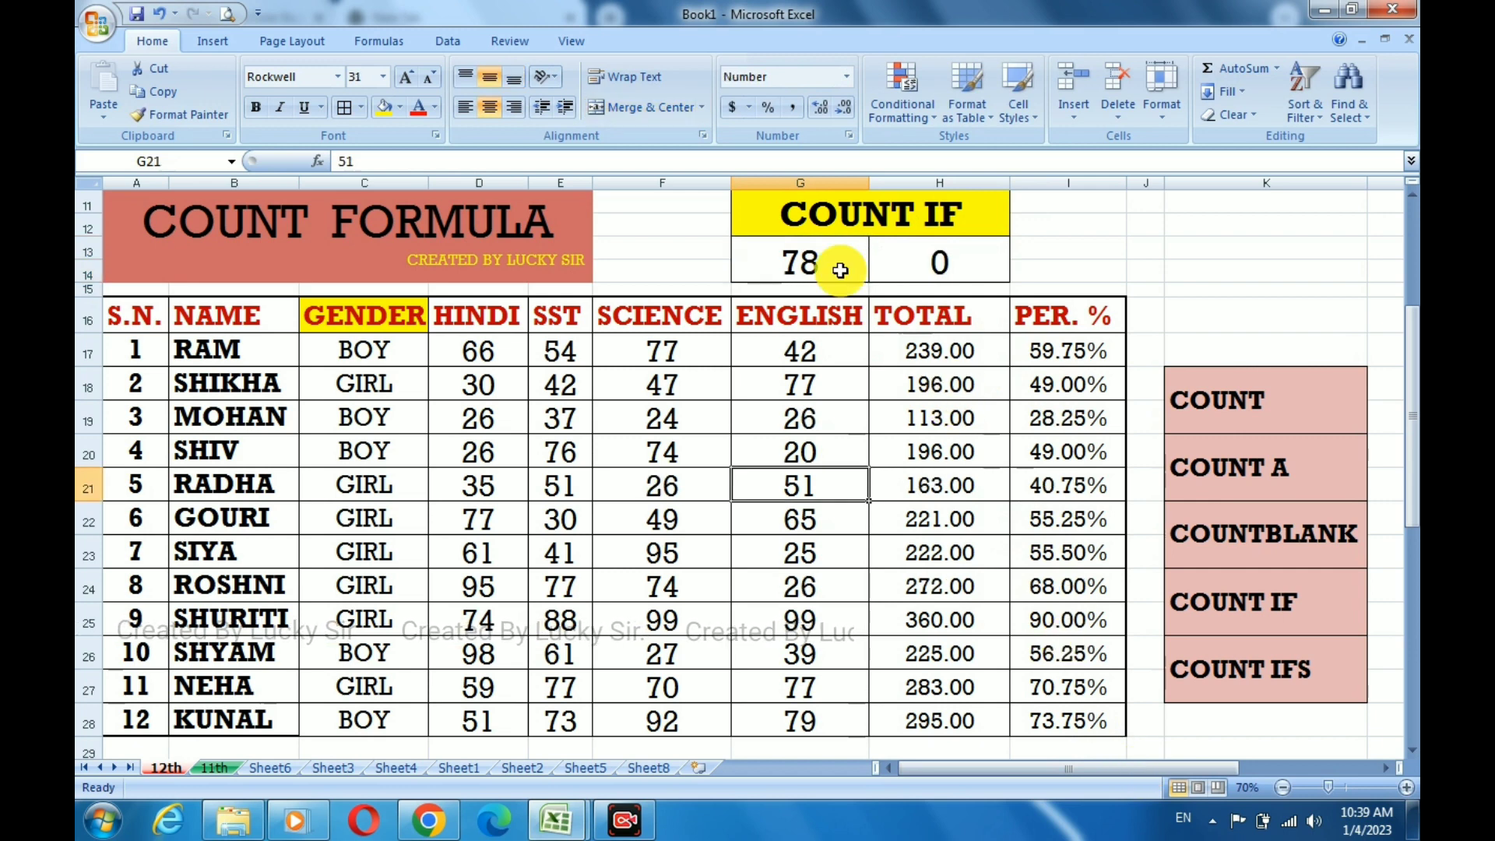
{"action": "type", "text": "2"}
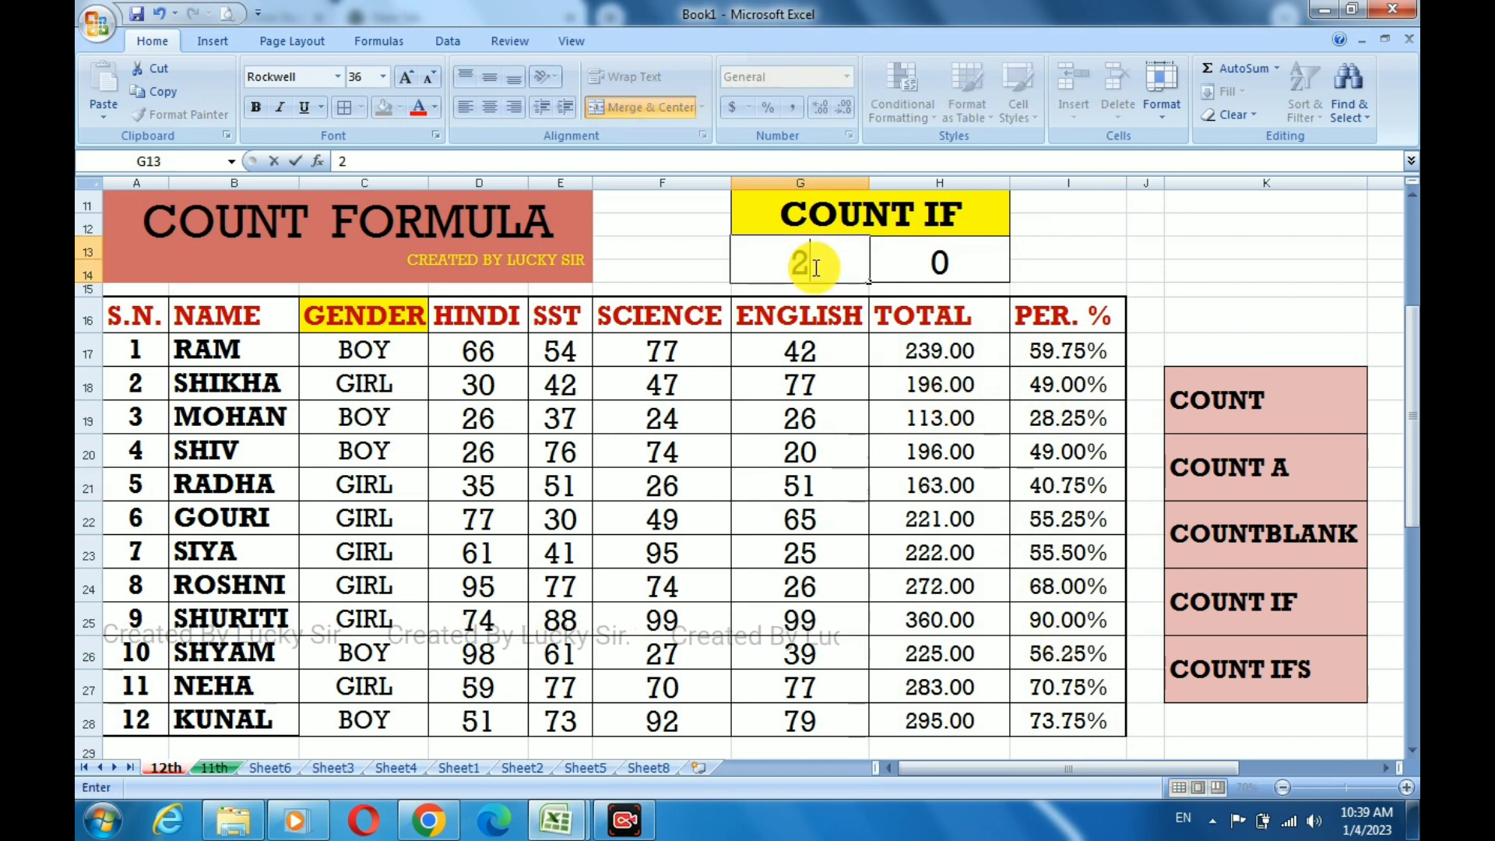
{"action": "type", "text": "6"}
{"action": "key", "text": "Return"}
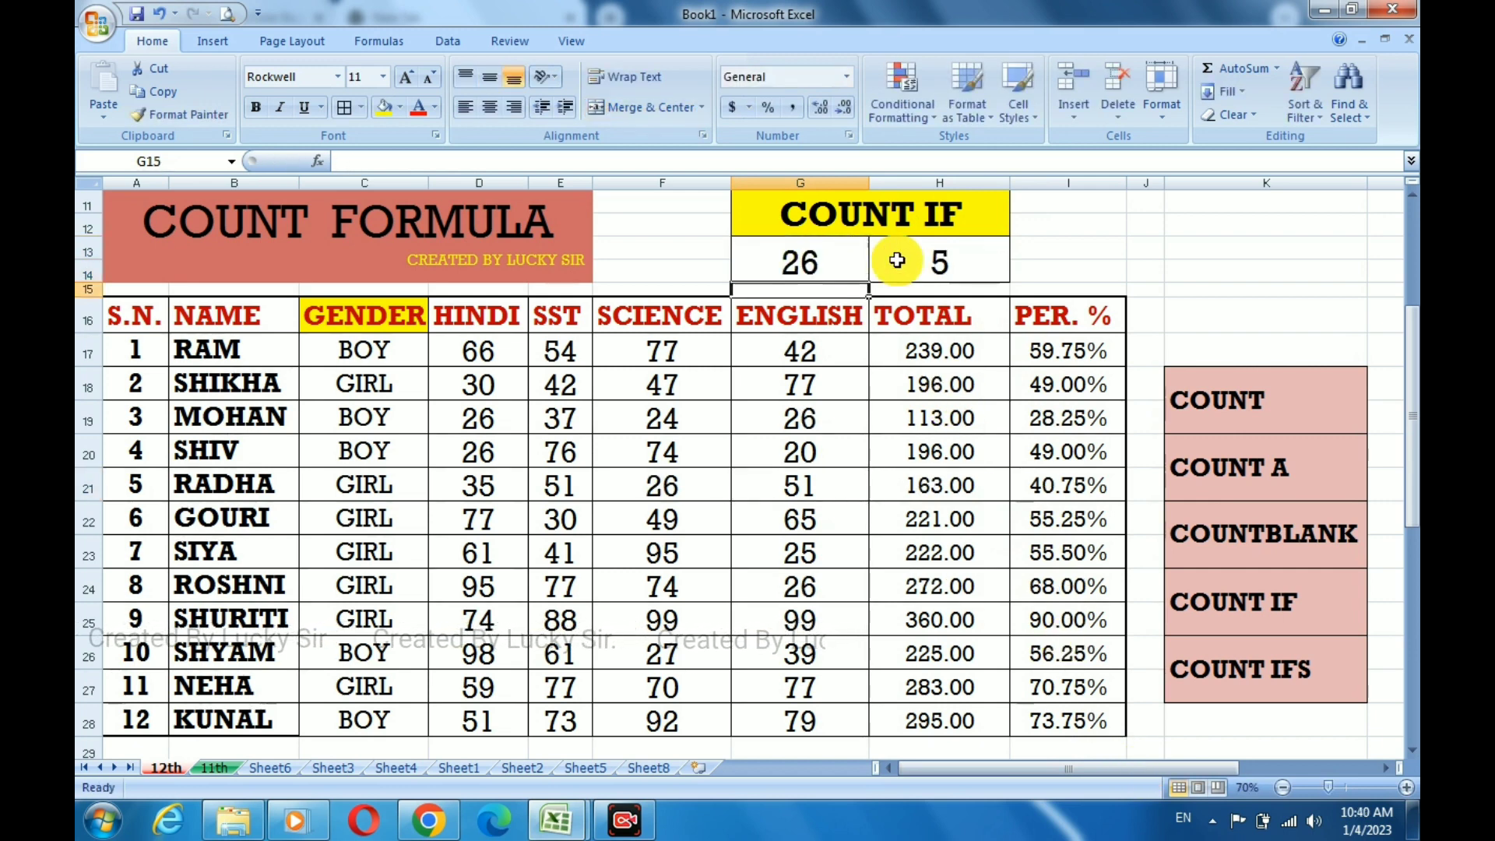
{"action": "left_click", "coordinate": [998, 276]}
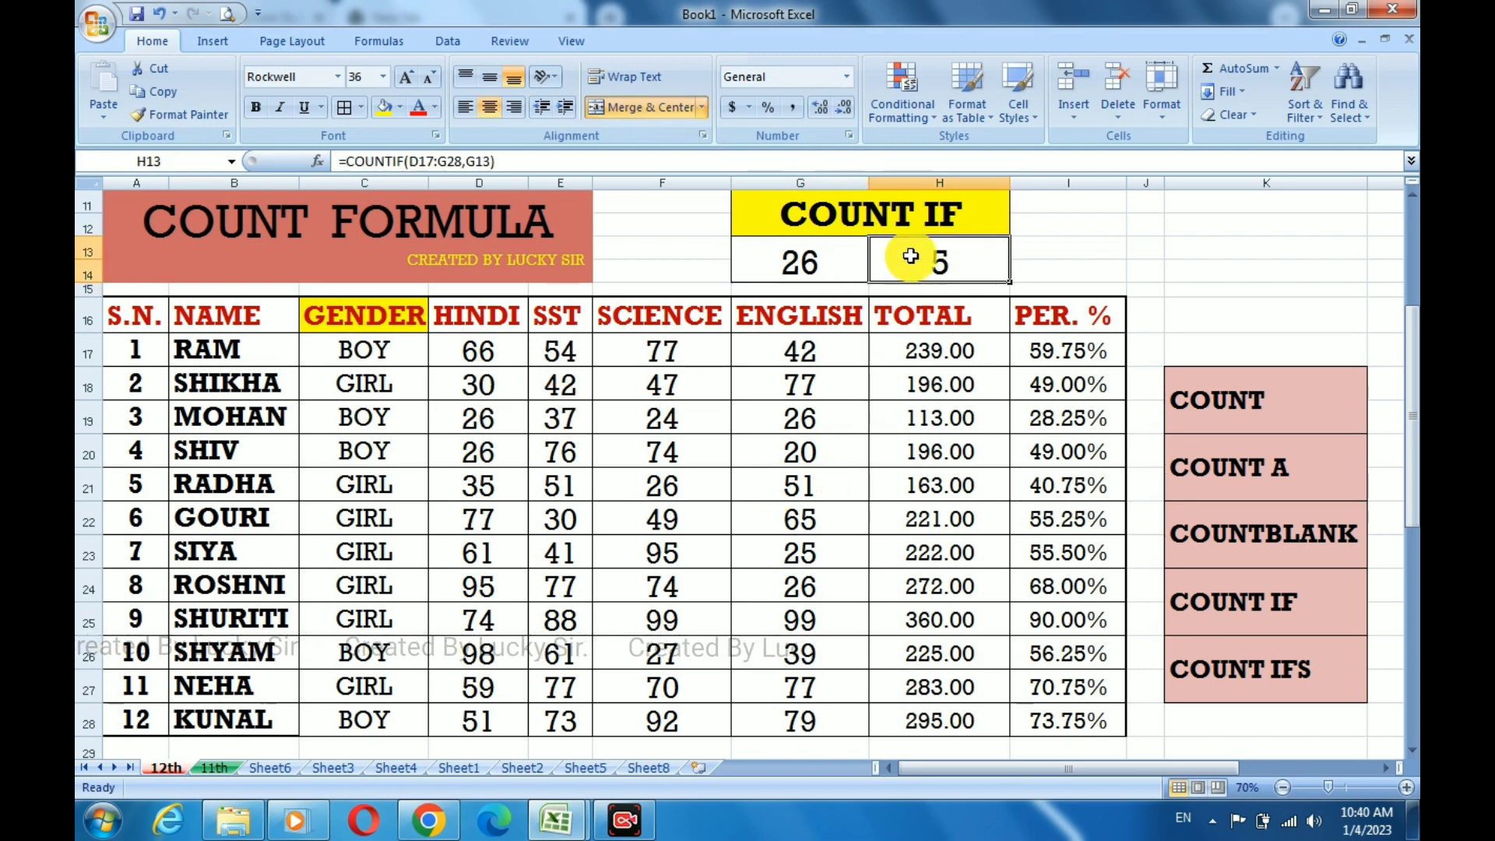
Replace the range in the H13 COUNTIF formula with the gender entries C17:C28, keeping G13 as the criterion.
{"action": "double_click", "coordinate": [941, 265]}
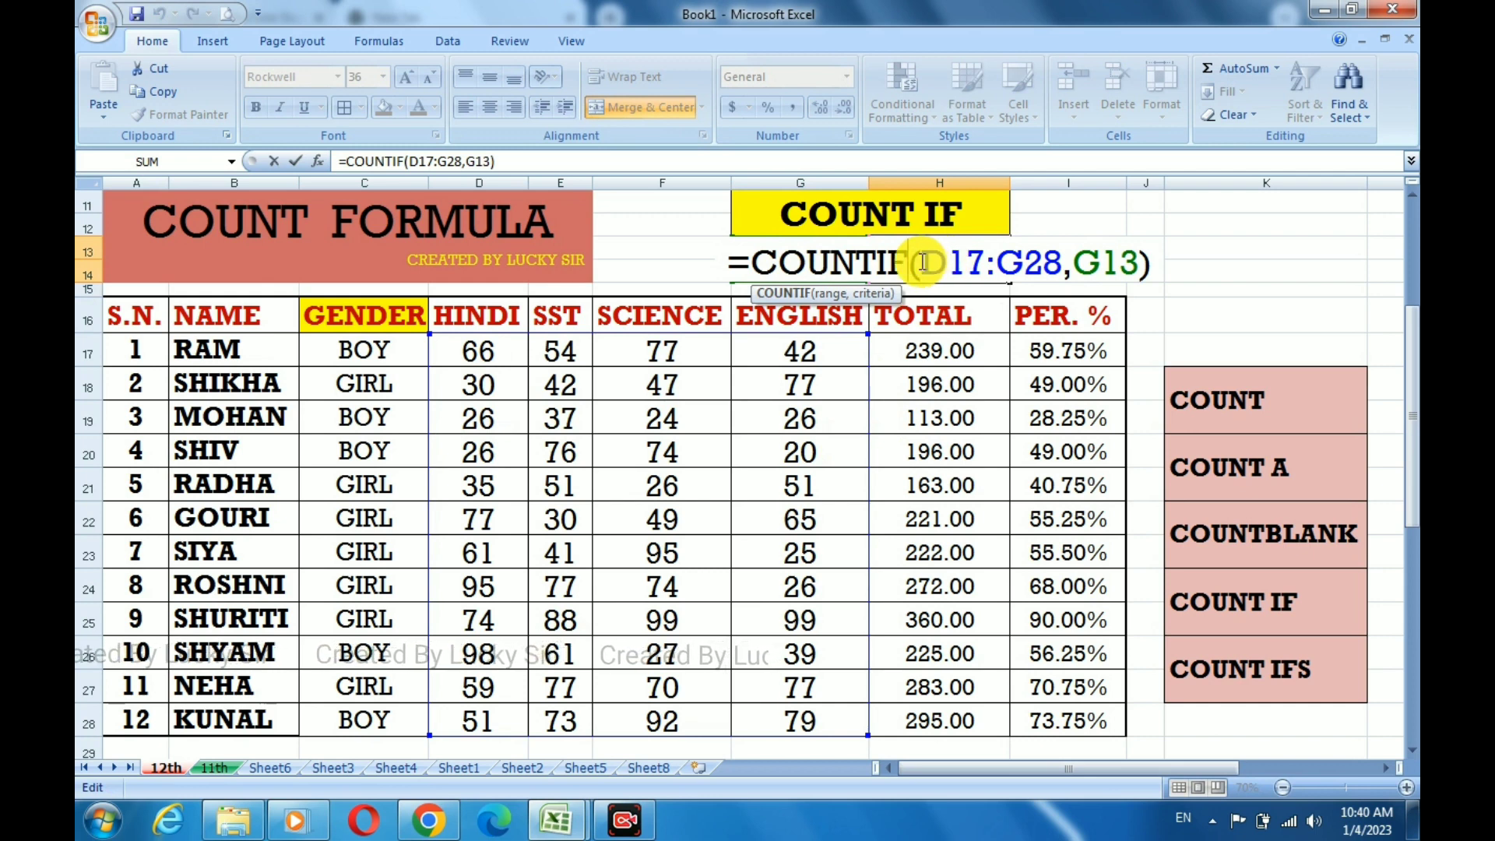
{"action": "left_click_drag", "start_coordinate": [928, 262], "coordinate": [1088, 267]}
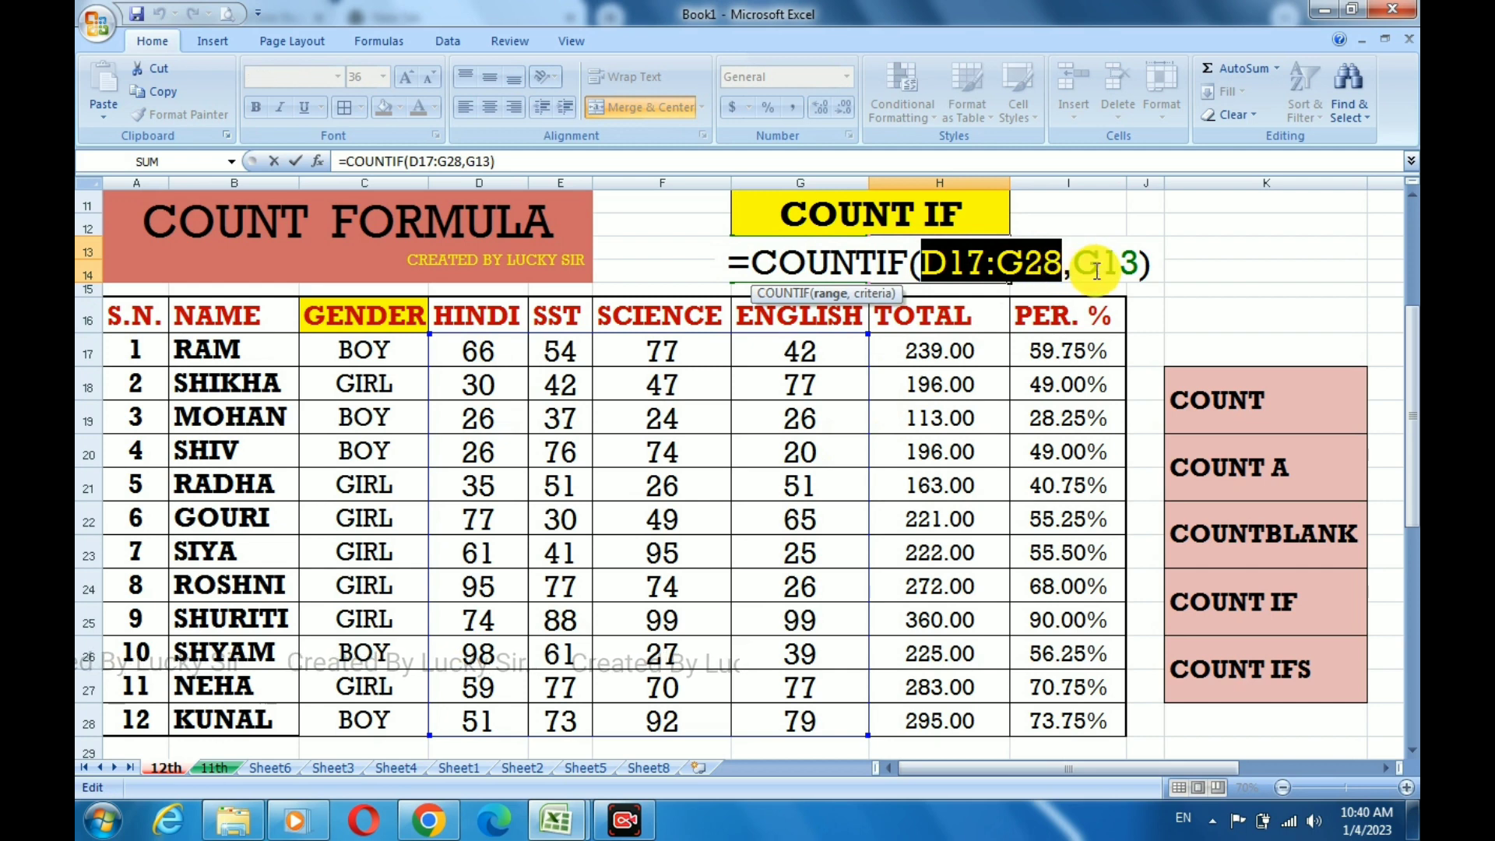
{"action": "left_click_drag", "start_coordinate": [366, 351], "coordinate": [367, 715]}
{"action": "left_click", "coordinate": [1148, 266]}
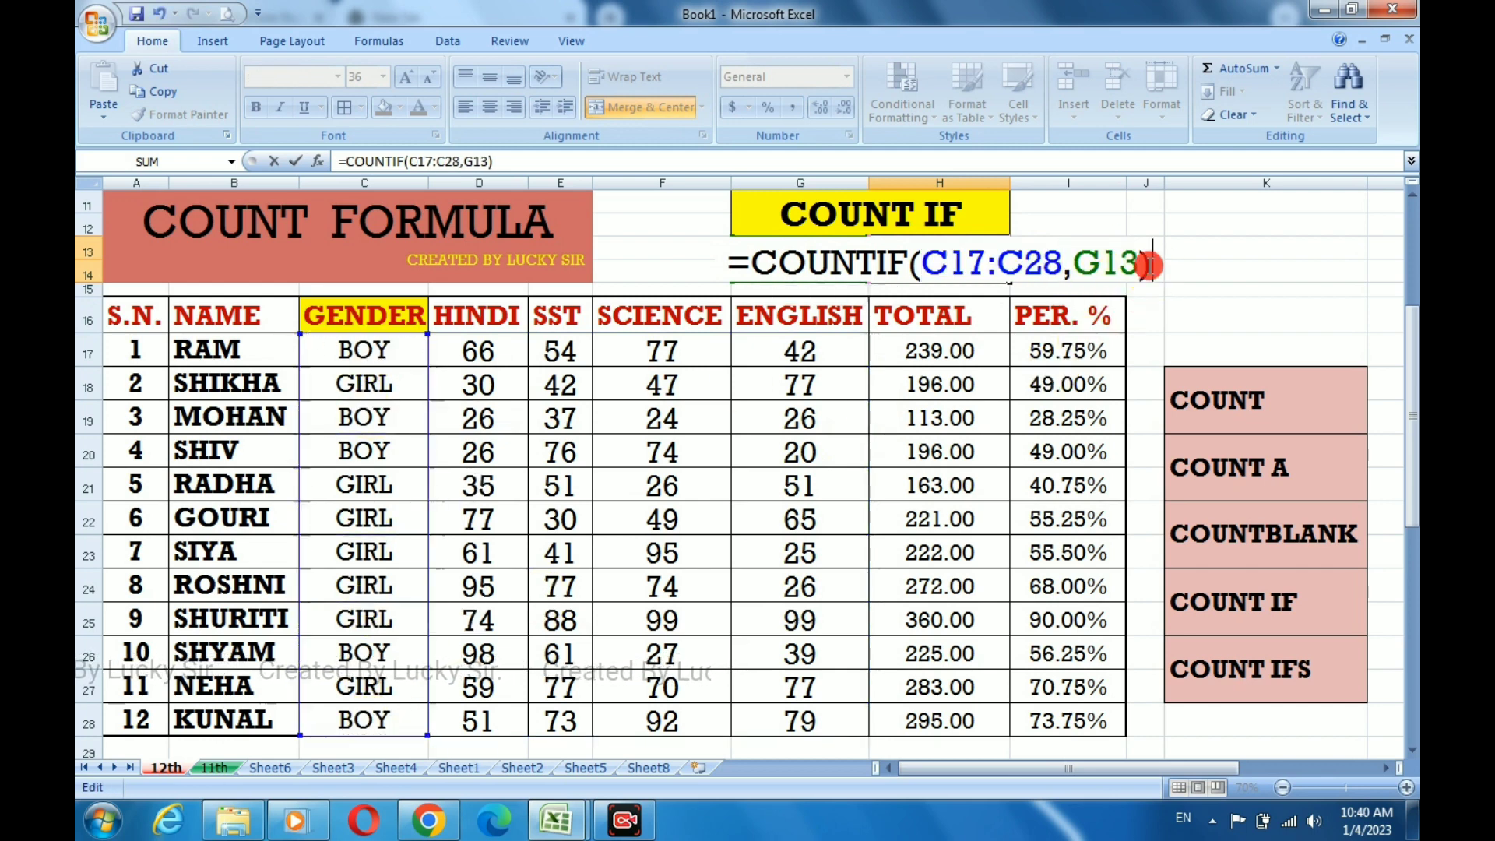
{"action": "key", "text": "Return"}
Enter BOY as the criterion in cell G13 and select the COUNTIF result in H13.
{"action": "left_click", "coordinate": [801, 268]}
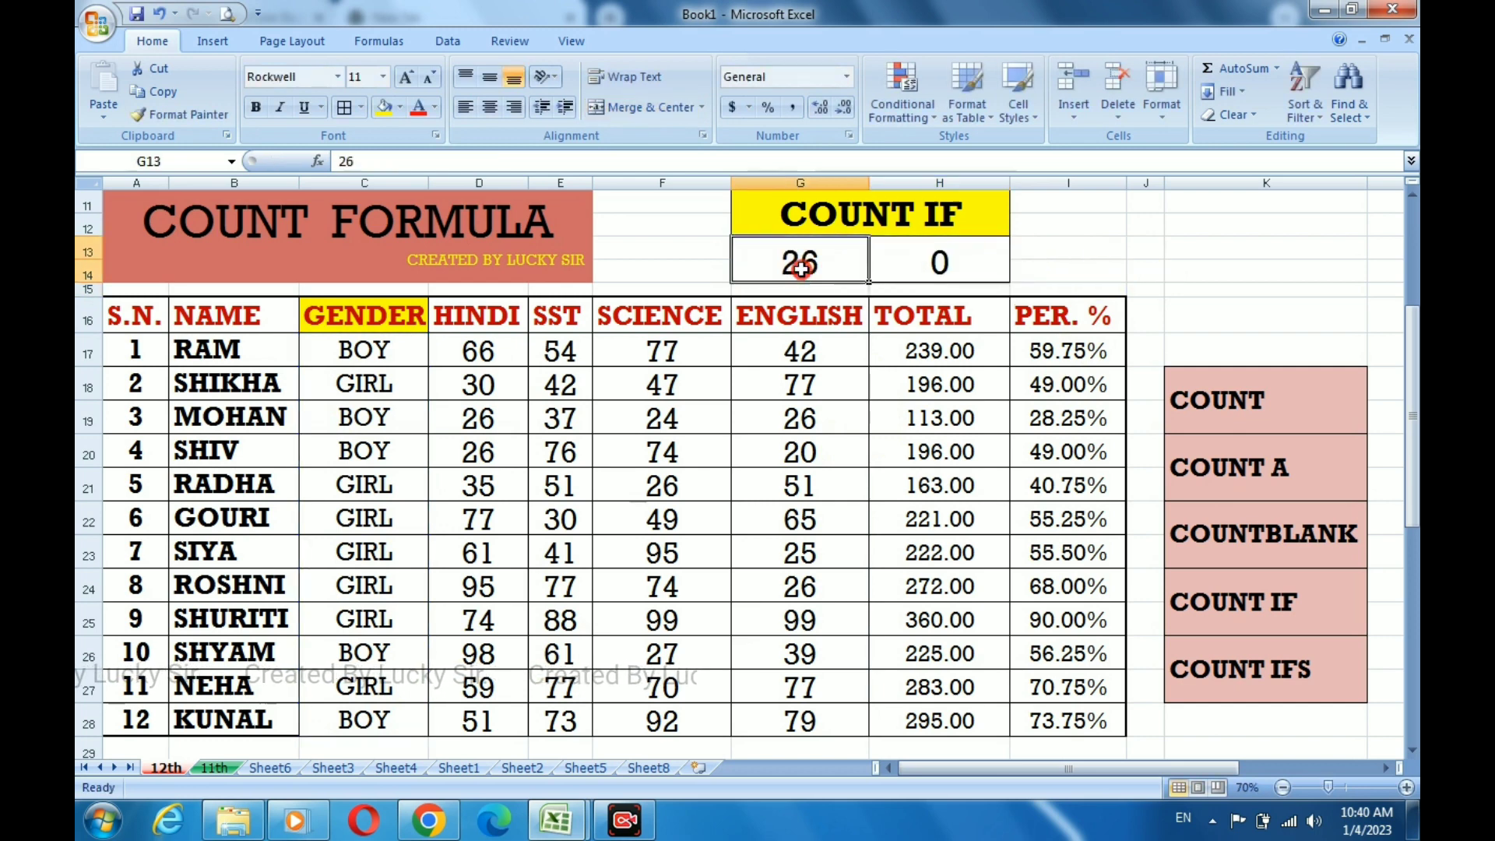
{"action": "type", "text": "BOY"}
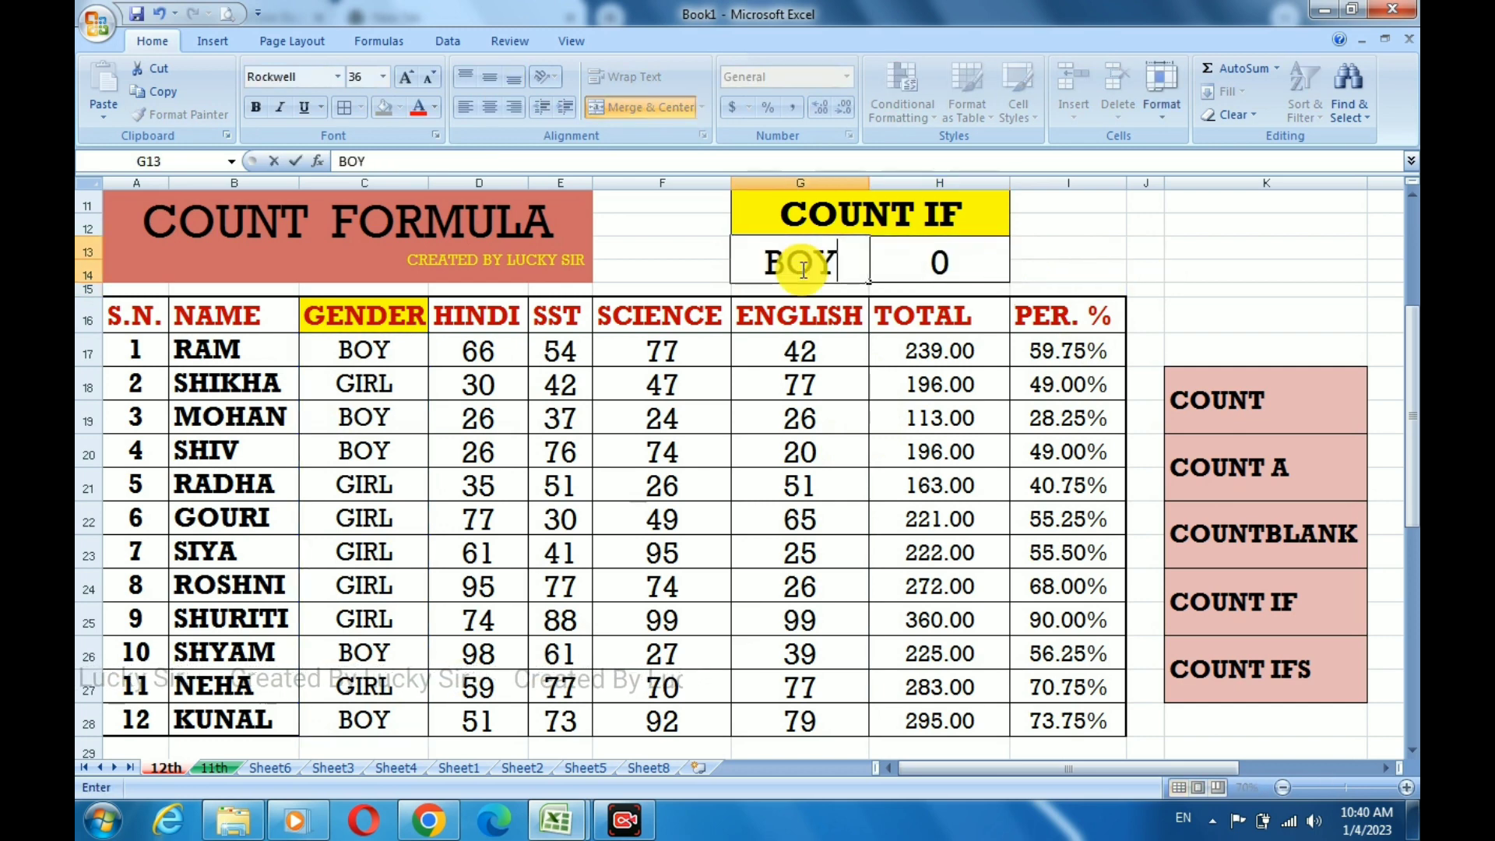
{"action": "left_click", "coordinate": [968, 270]}
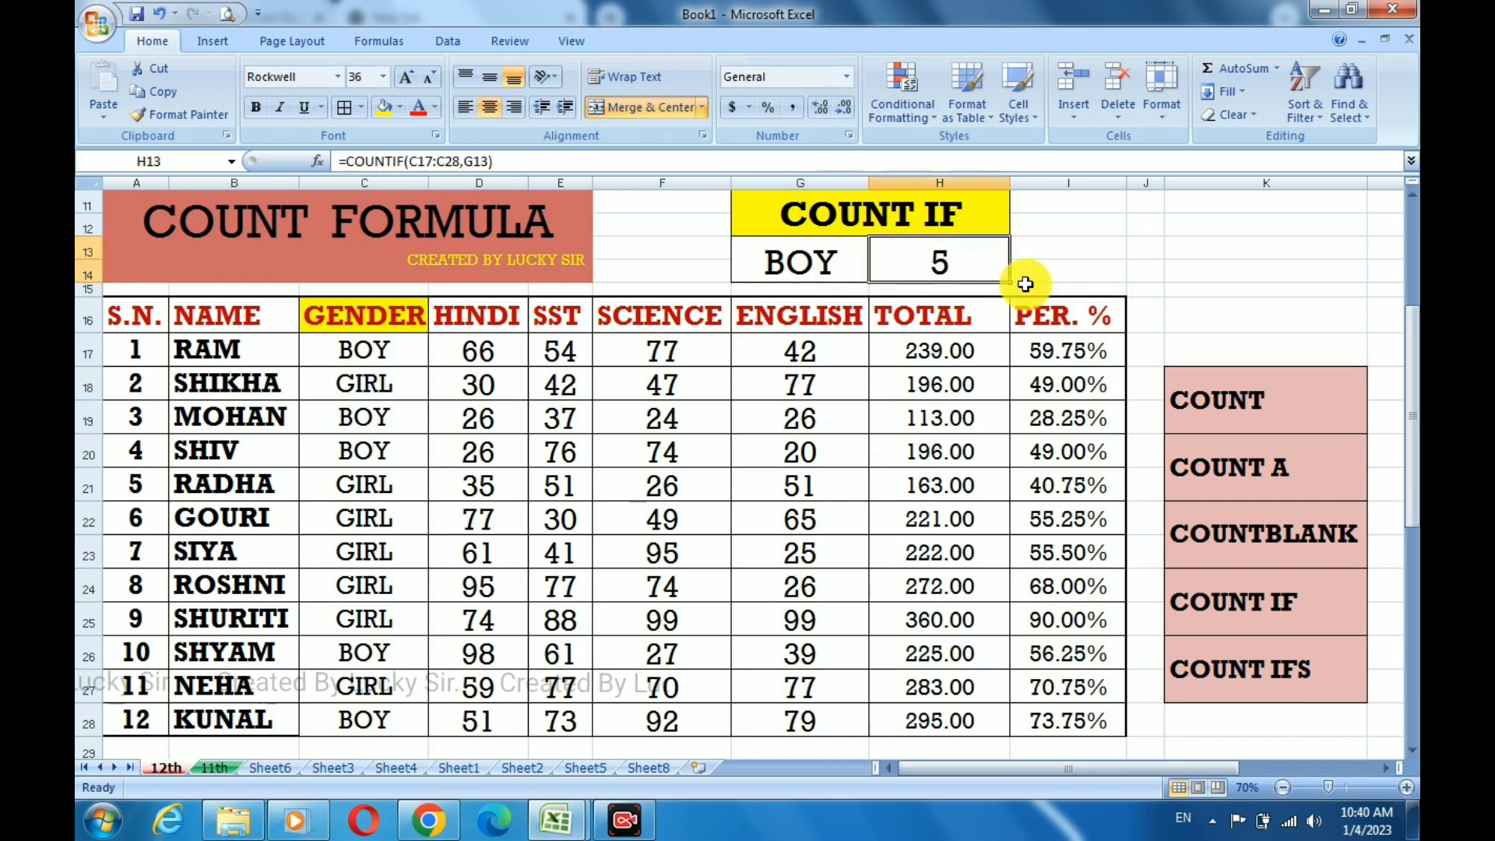
Change the criterion in cell G13 to GIRL.
{"action": "left_click", "coordinate": [831, 269]}
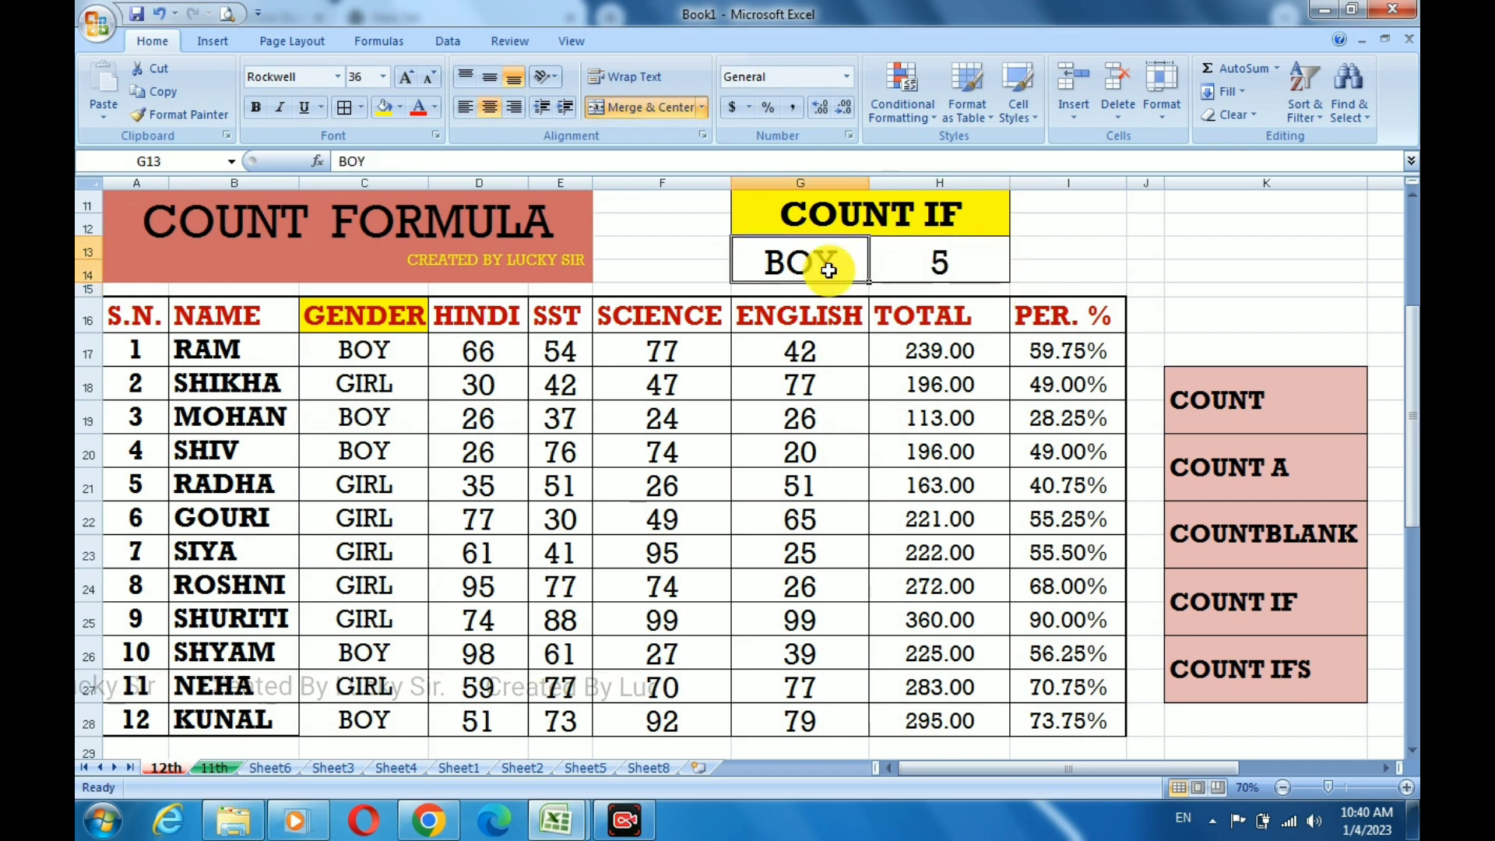
{"action": "type", "text": "GI"}
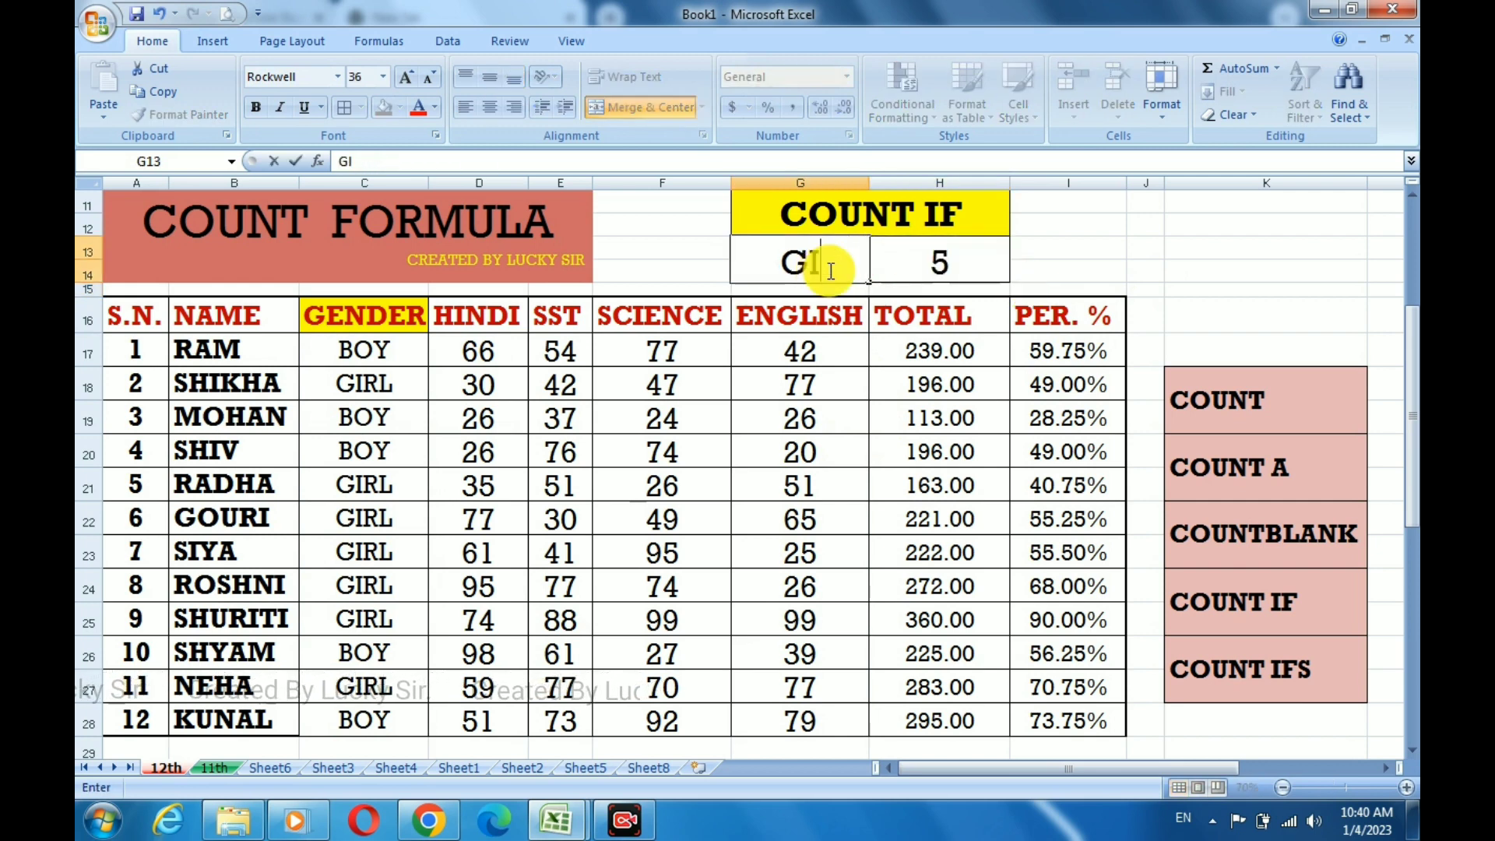
{"action": "type", "text": "RLS"}
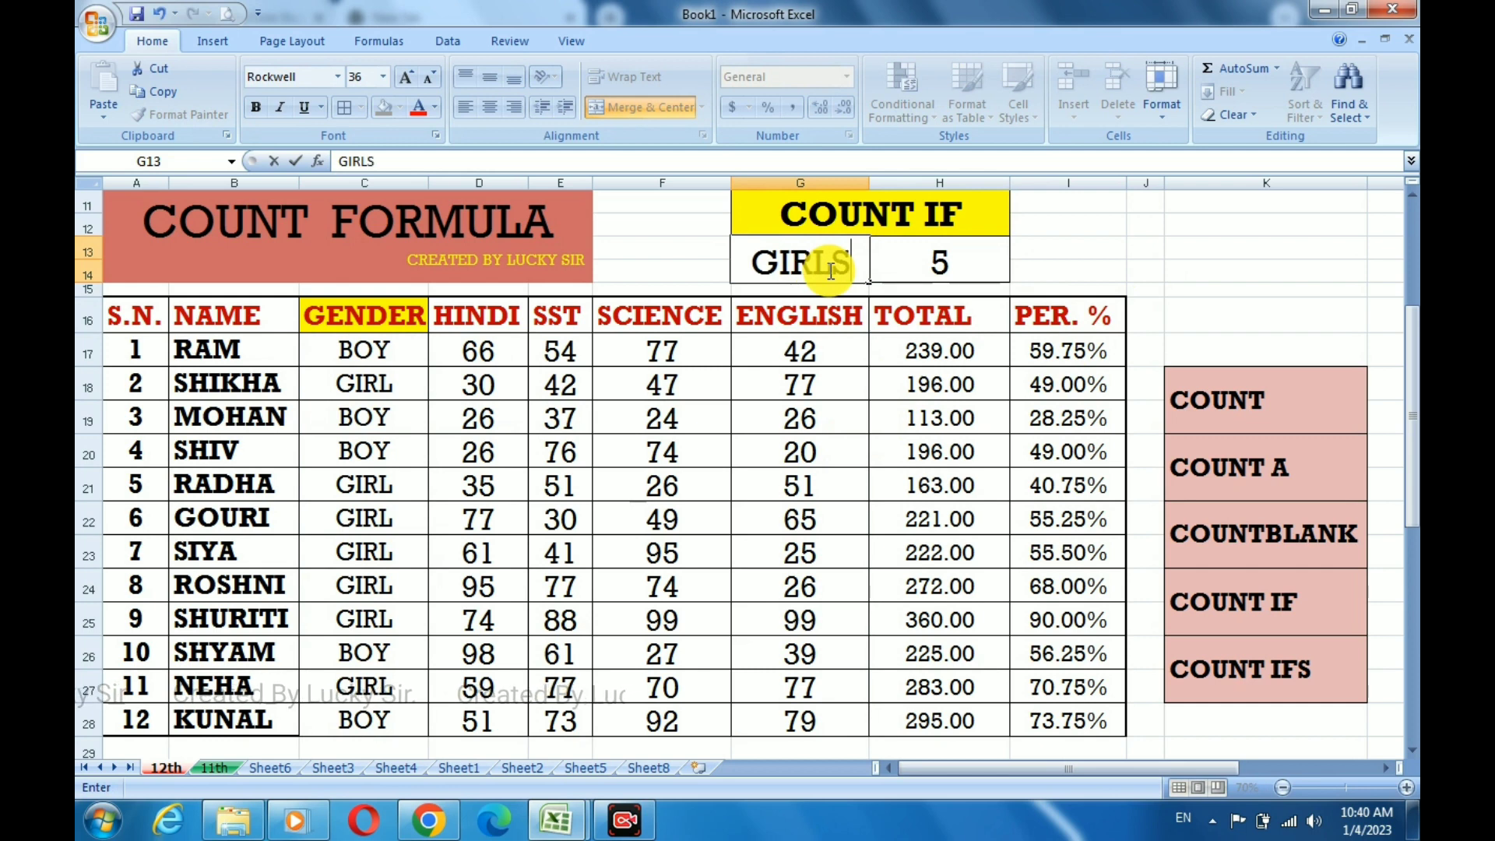
{"action": "key", "text": "BackSpace"}
{"action": "key", "text": "Return"}
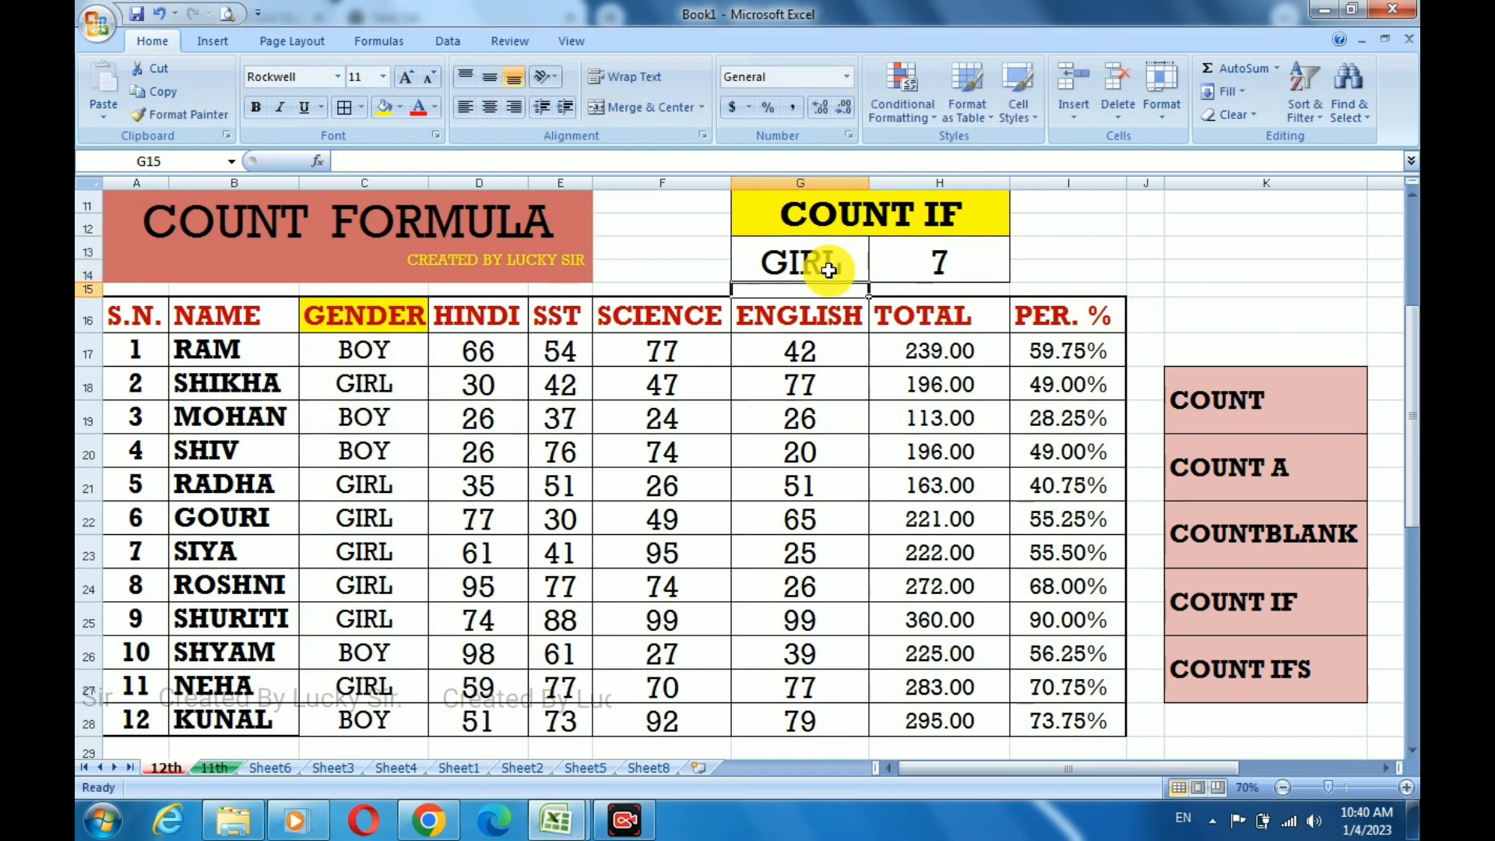
Review the COUNTIF formula in H13, the criterion in G13 and the gender entries C17:C23.
{"action": "left_click", "coordinate": [979, 269]}
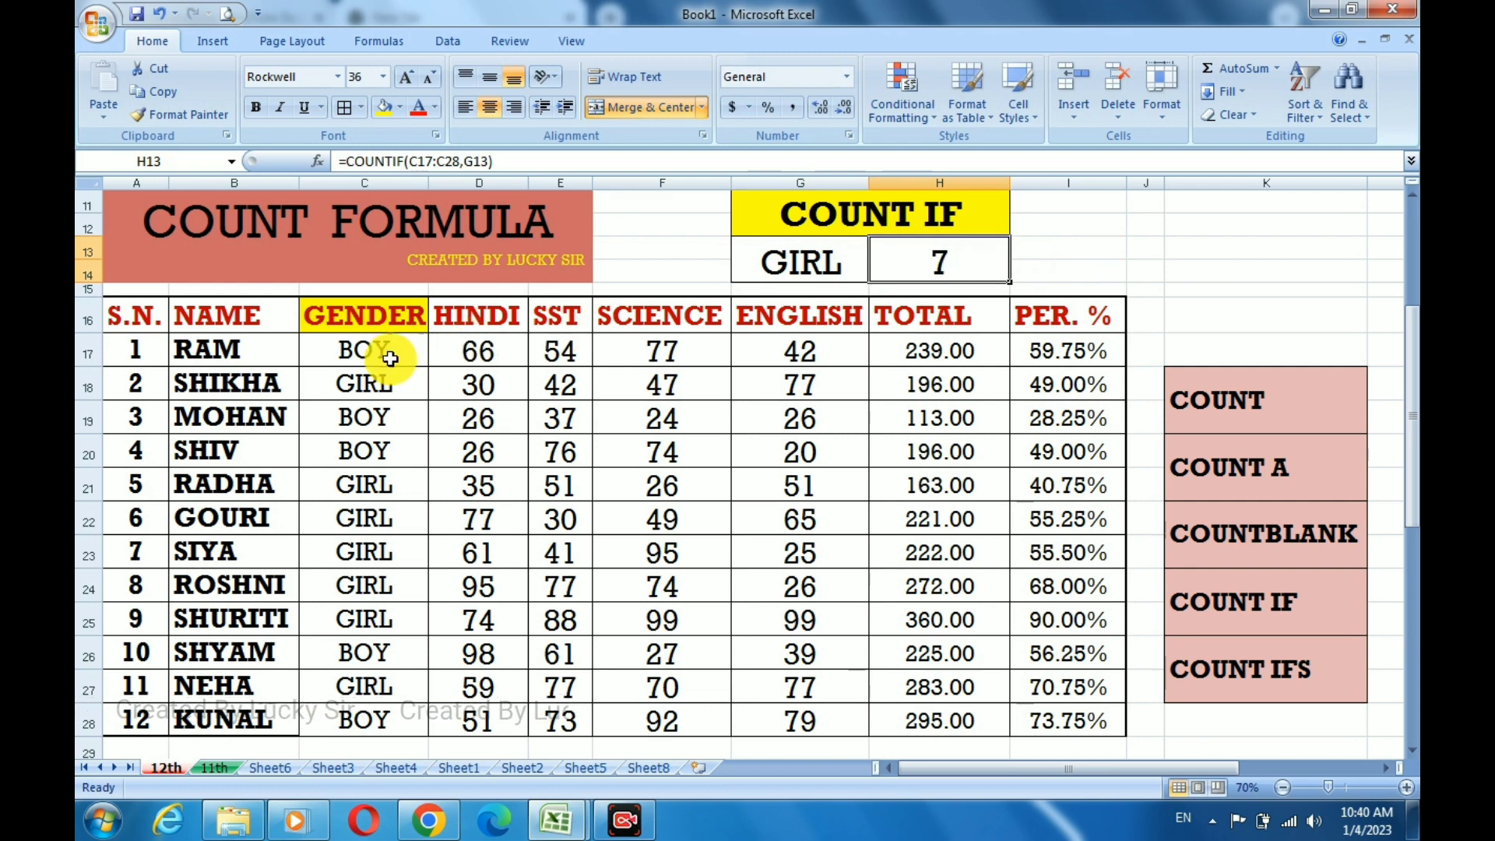
{"action": "left_click", "coordinate": [835, 254]}
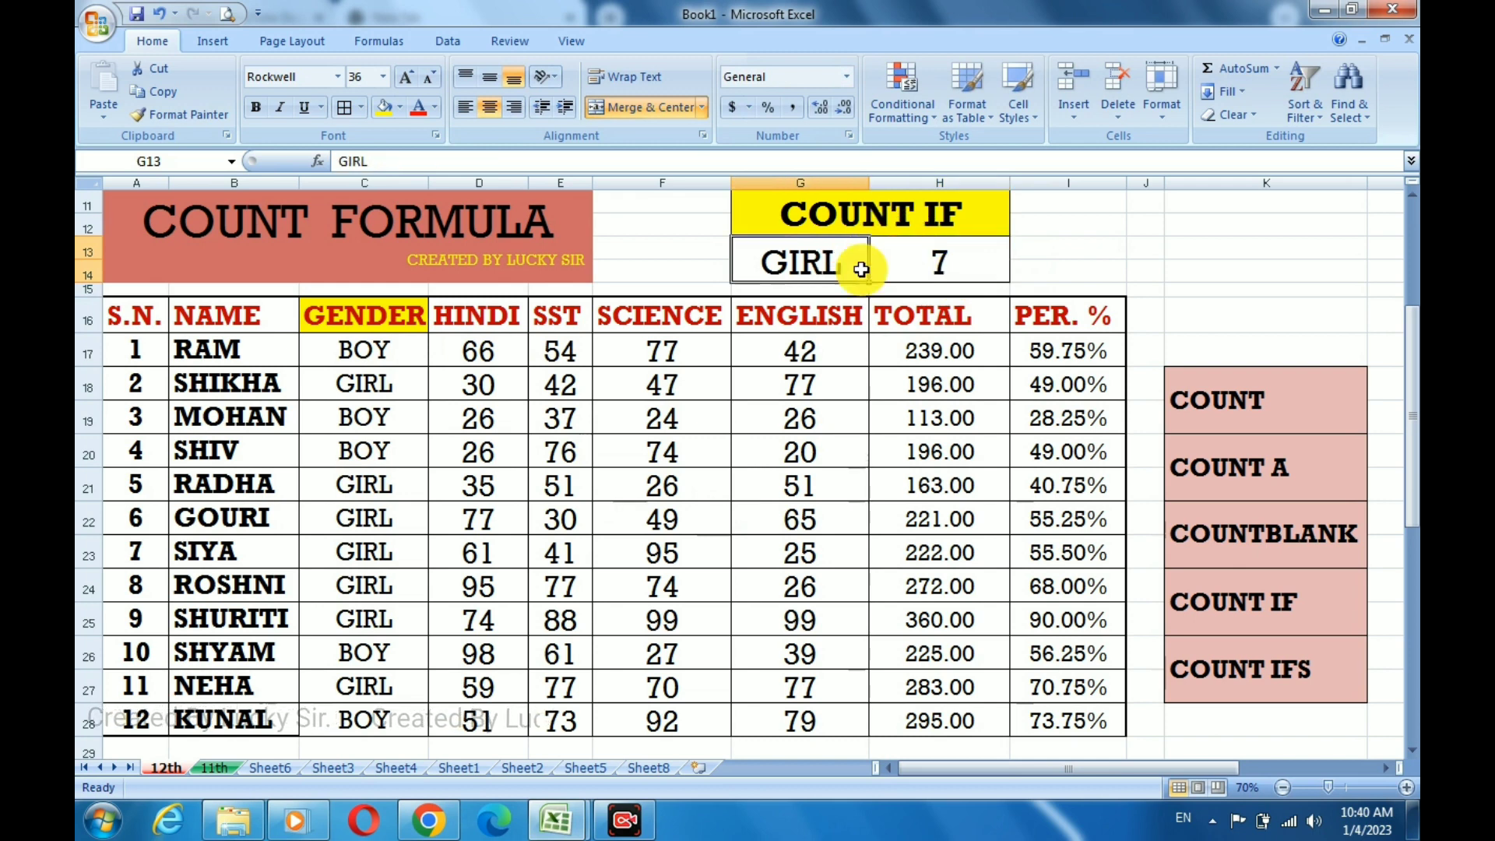
{"action": "left_click_drag", "start_coordinate": [360, 357], "coordinate": [364, 549]}
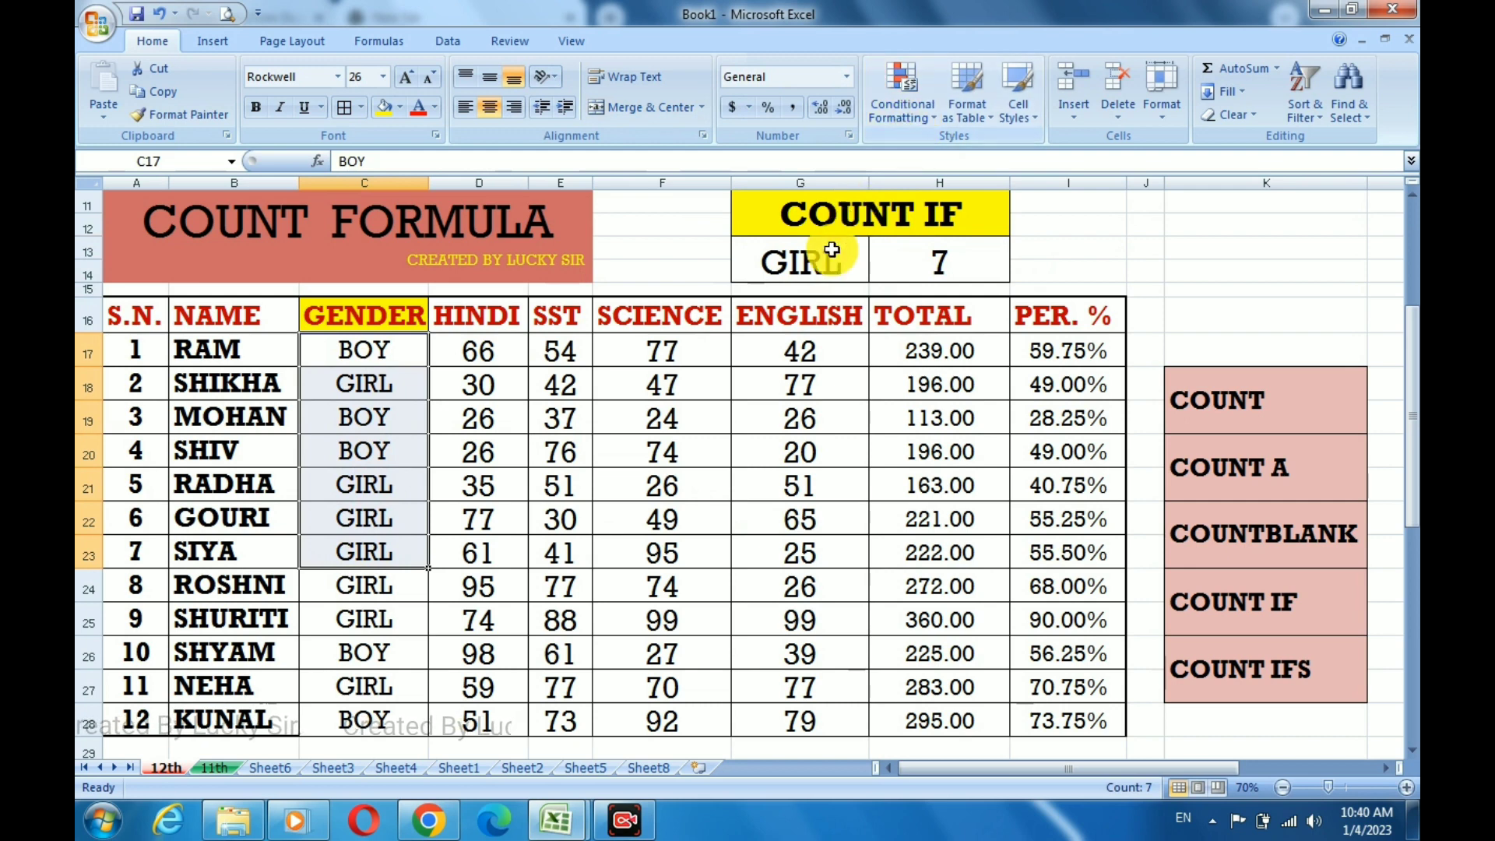
{"action": "left_click", "coordinate": [799, 253]}
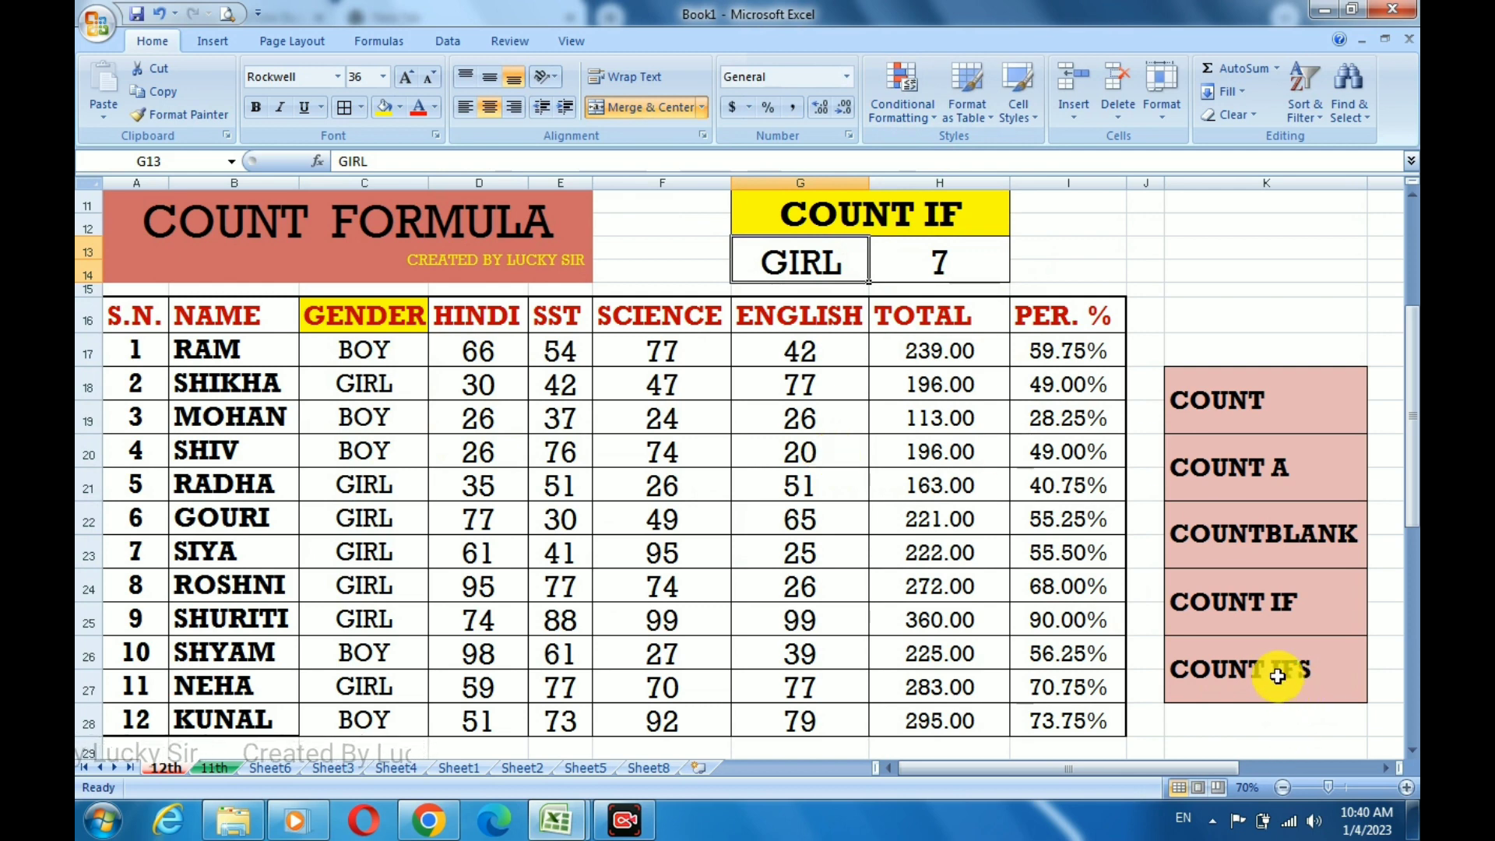
Open the COUNTIF formula in H13 for editing and place the cursor at its end.
{"action": "left_click", "coordinate": [925, 272]}
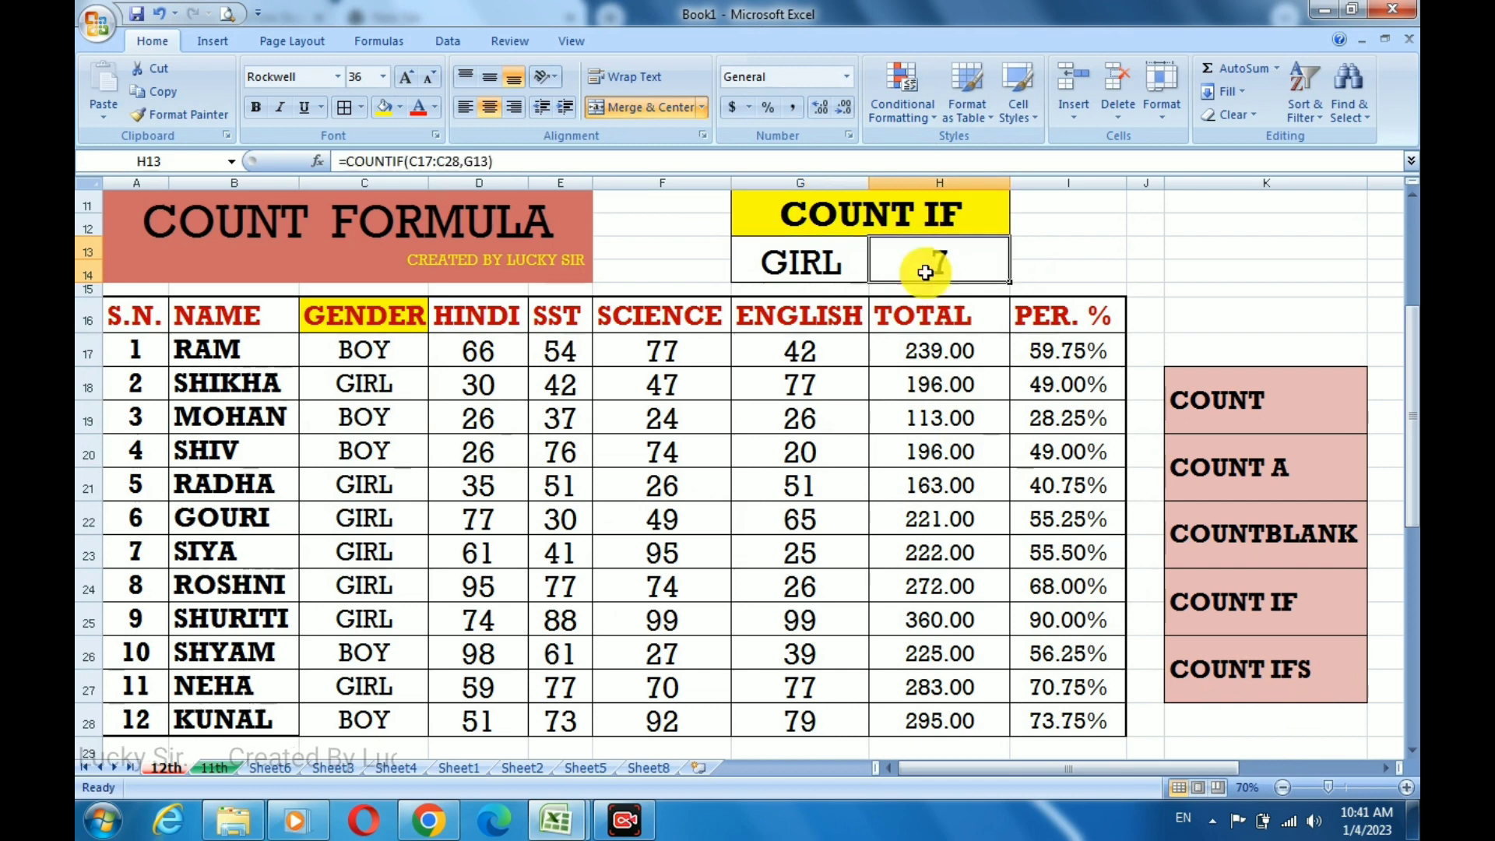
{"action": "double_click", "coordinate": [934, 268]}
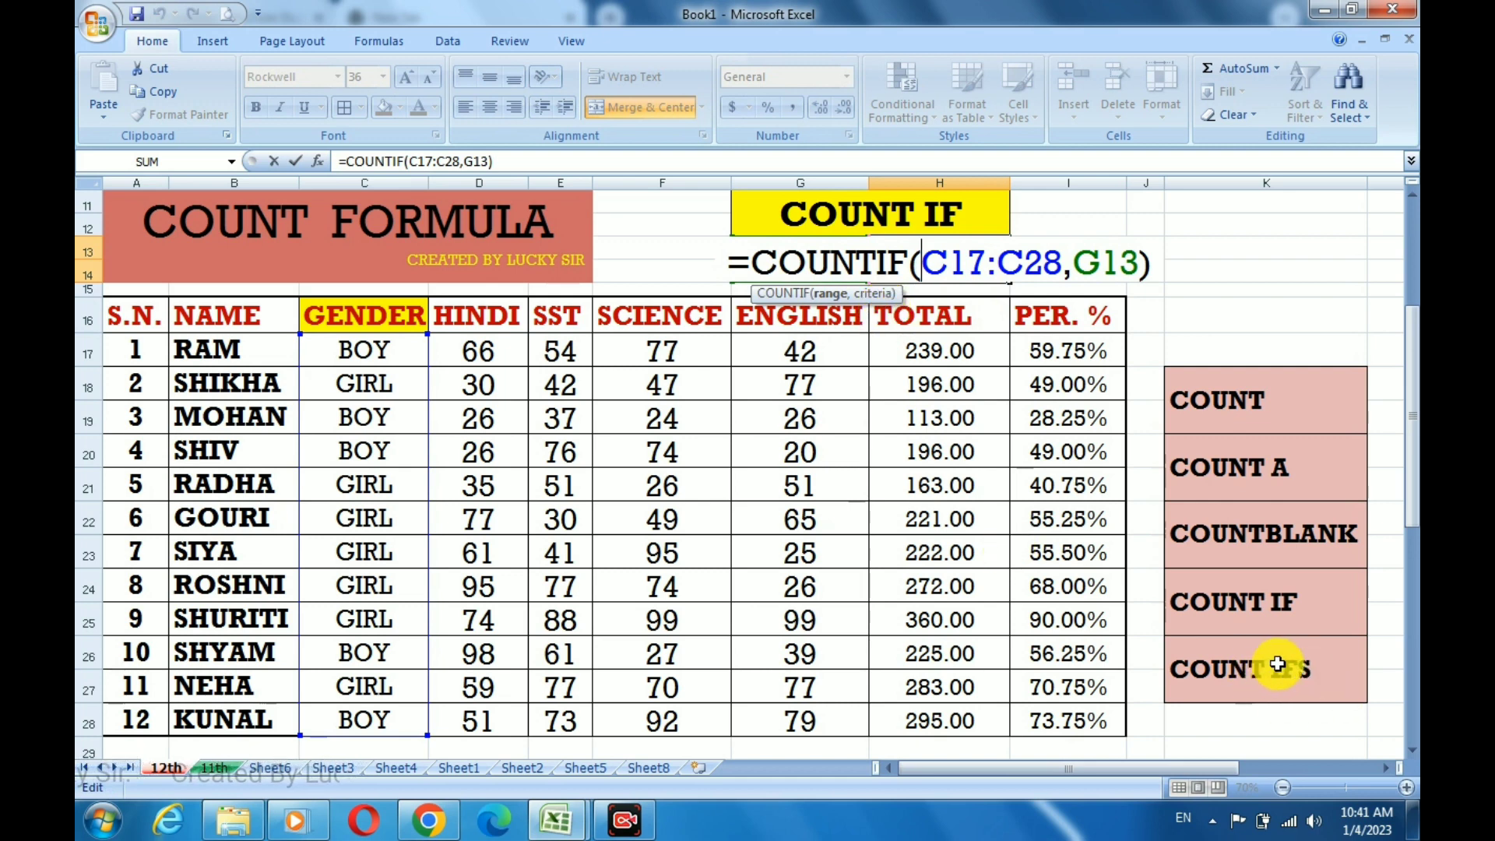
{"action": "left_click", "coordinate": [1150, 256]}
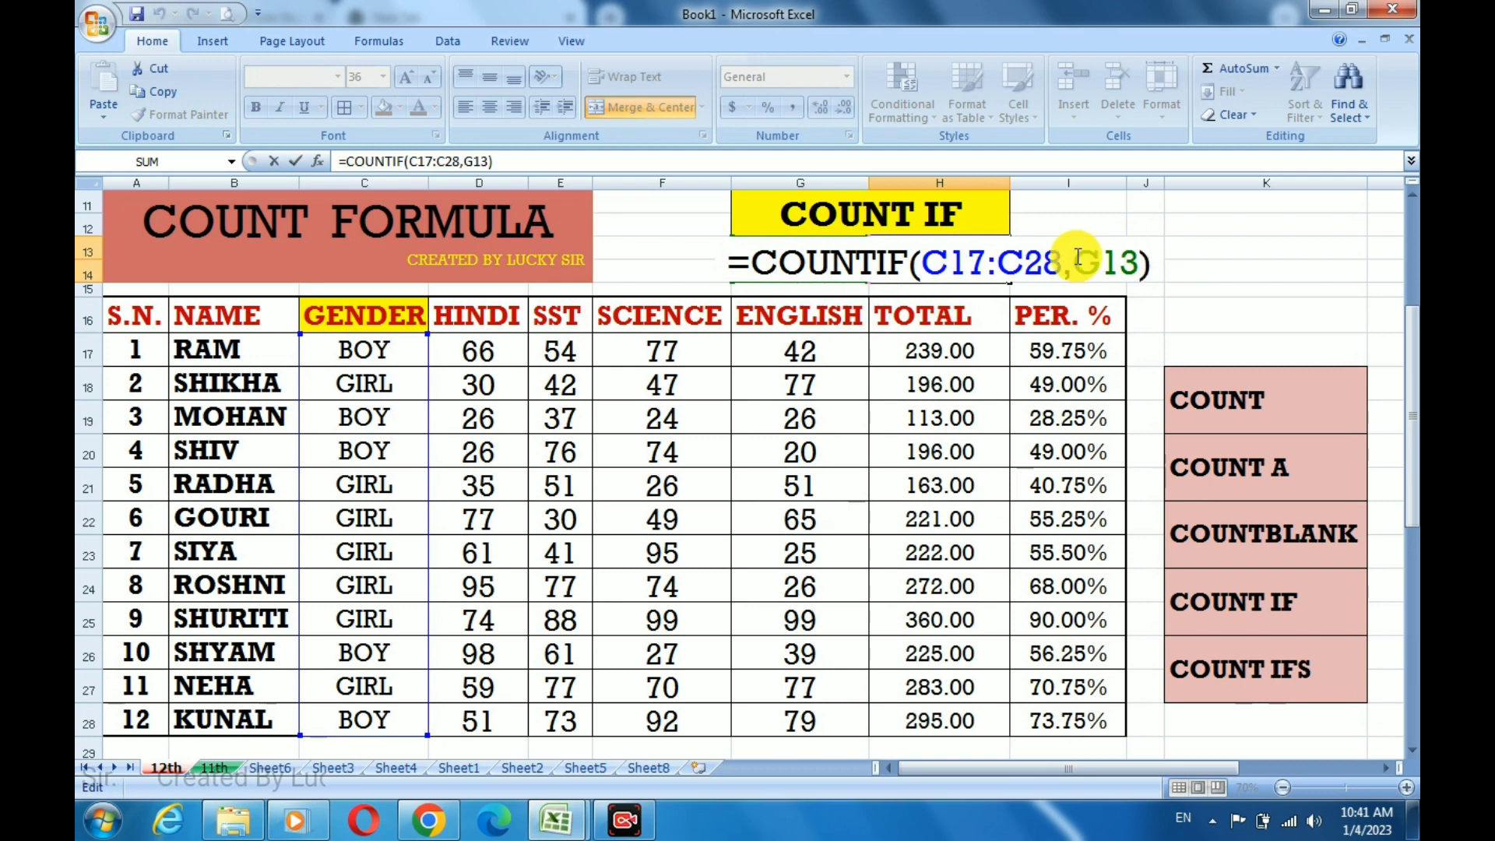